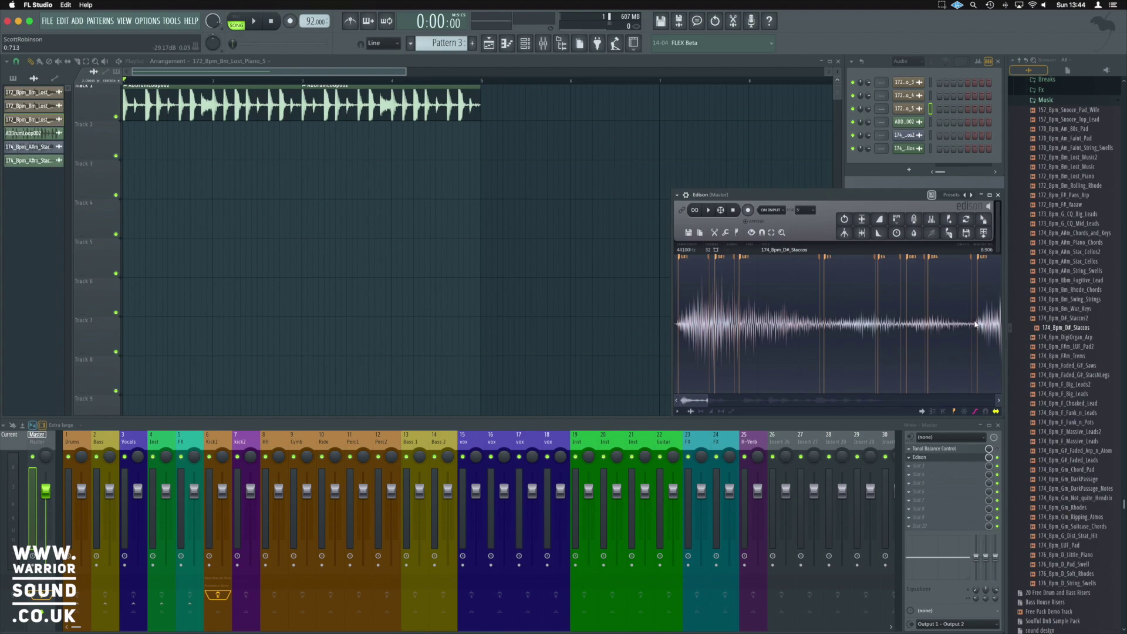
# Step: In Edison, select and audition only the opening staccato hit of the 174_Bpm_D#_Staccos sample
pyautogui.moveTo(975, 324); pyautogui.dragTo(590, 365)
pyautogui.click(710, 215)
pyautogui.moveTo(970, 320); pyautogui.dragTo(740, 318)
# Step: Widen the Edison selection to about 0:342 so it covers the full first note, auditioning each change
pyautogui.moveTo(714, 276); pyautogui.dragTo(738, 280)
pyautogui.click(714, 216)
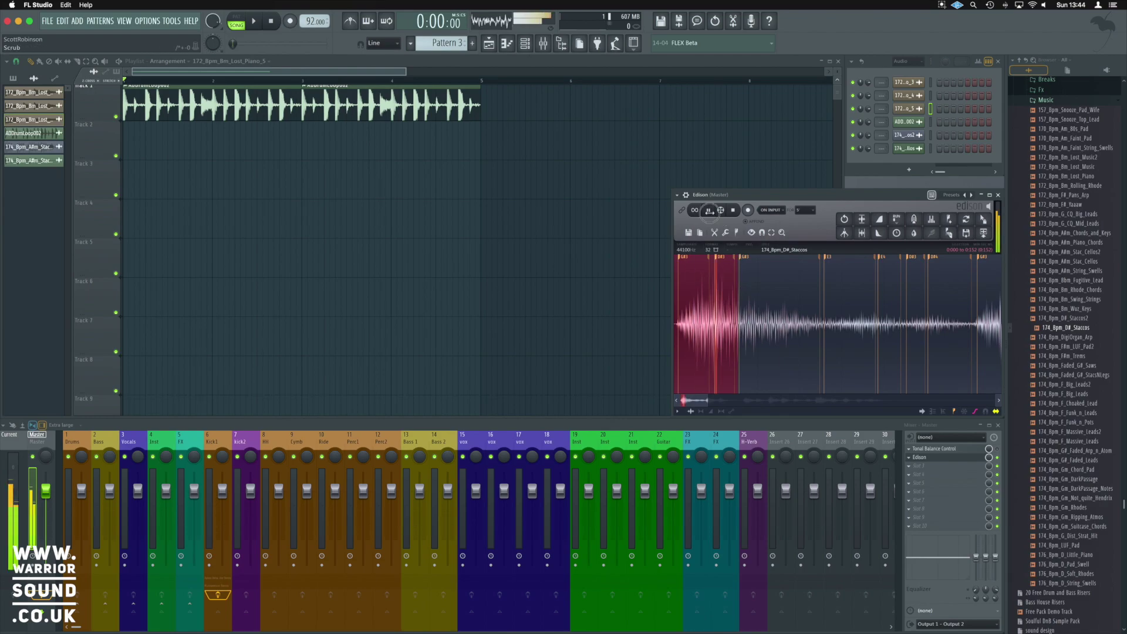
pyautogui.moveTo(738, 293); pyautogui.dragTo(814, 297)
pyautogui.click(709, 210)
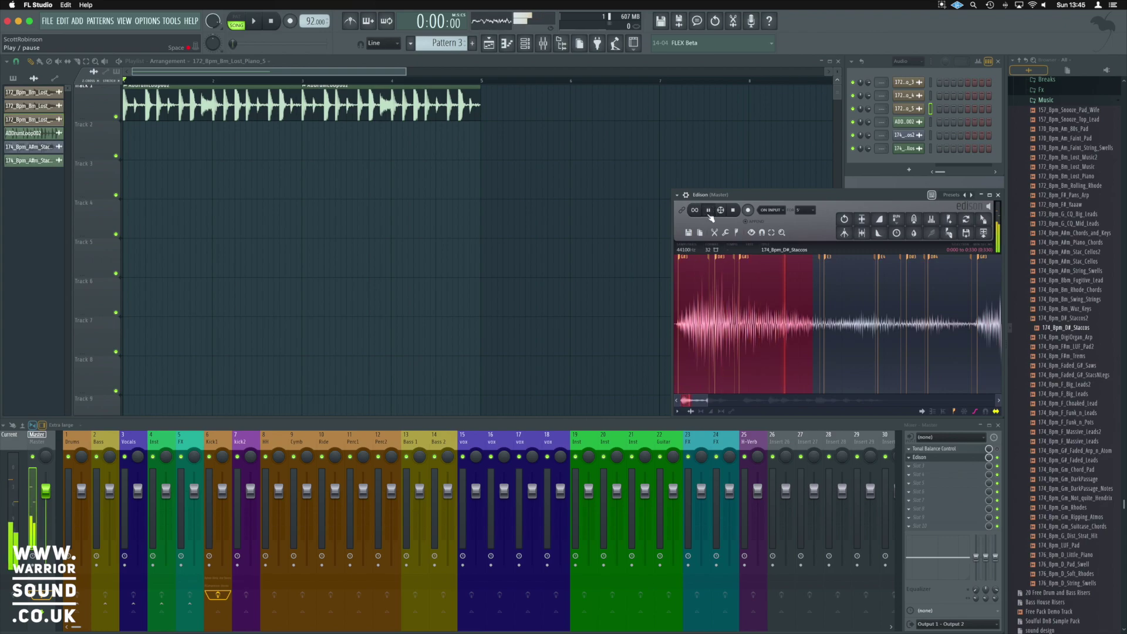
pyautogui.scroll(5, 811, 333)
pyautogui.scroll(-1, 774, 337)
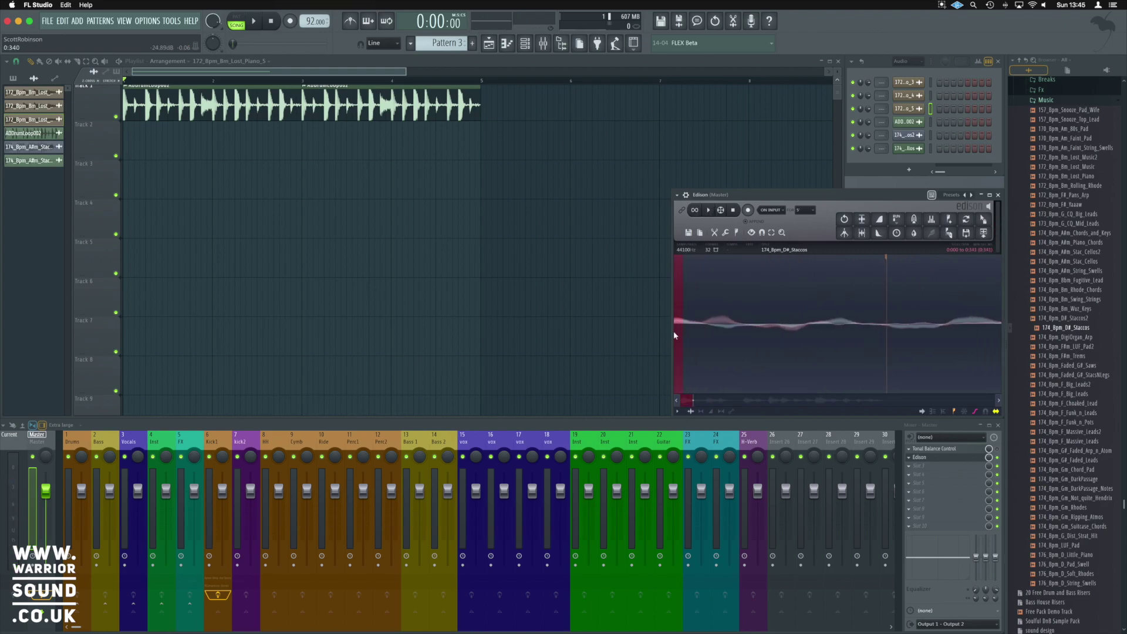
pyautogui.moveTo(679, 327); pyautogui.dragTo(878, 345)
pyautogui.click(710, 213)
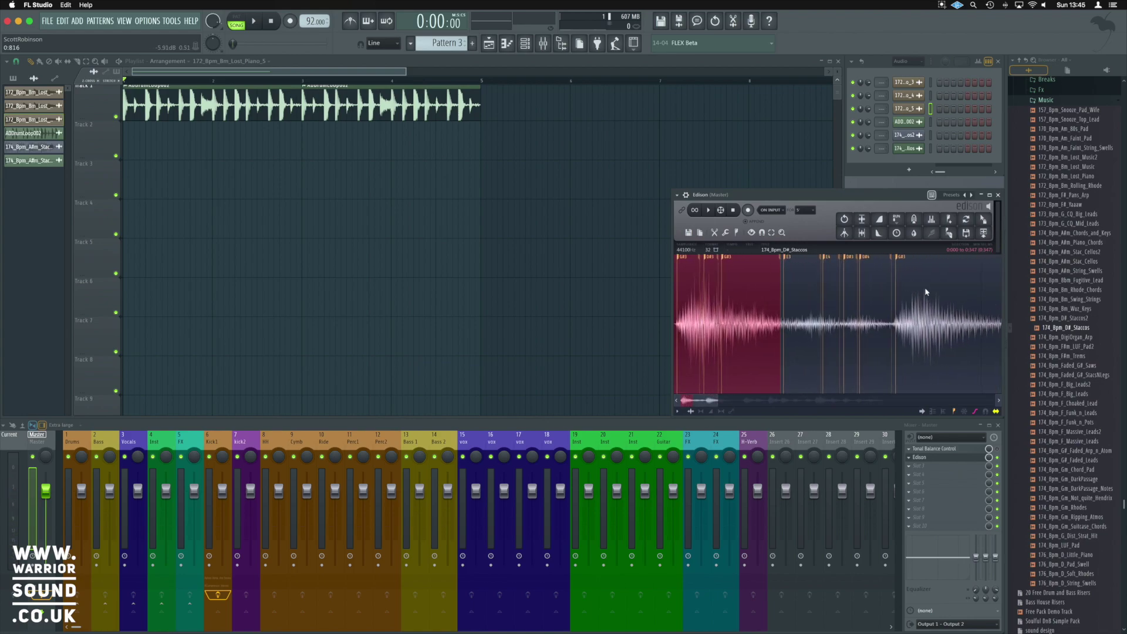
# Step: Send the hit to Track 2 as 174_Bpm_D#_Staccos_2, close Edison, delete the clip, and show the channel's settings
pyautogui.moveTo(994, 239); pyautogui.dragTo(124, 149)
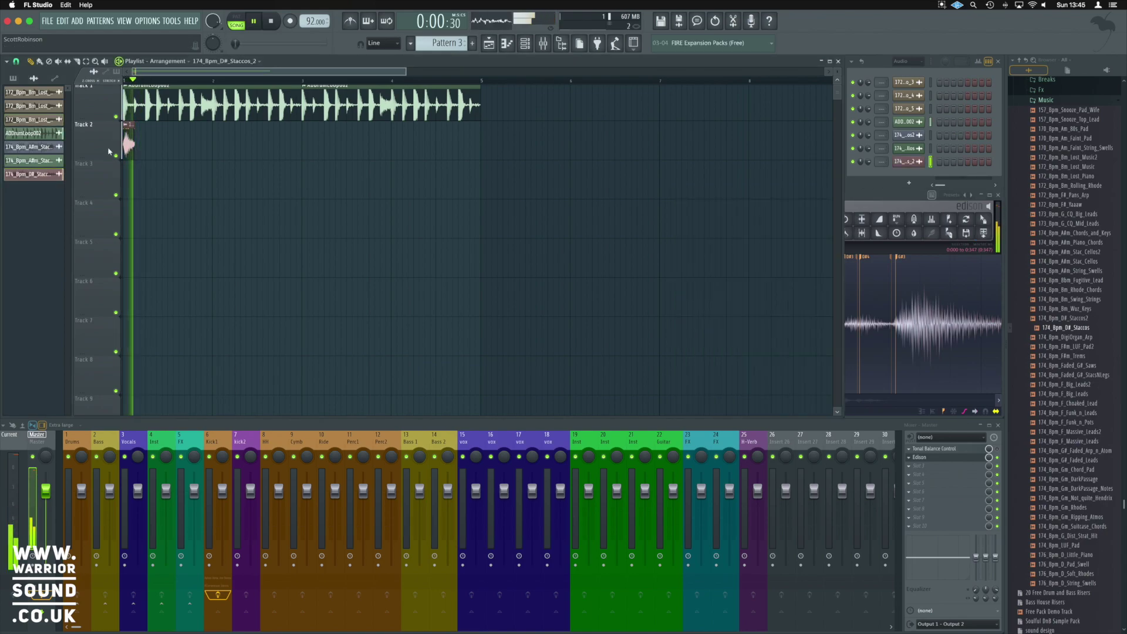
pyautogui.click(892, 199)
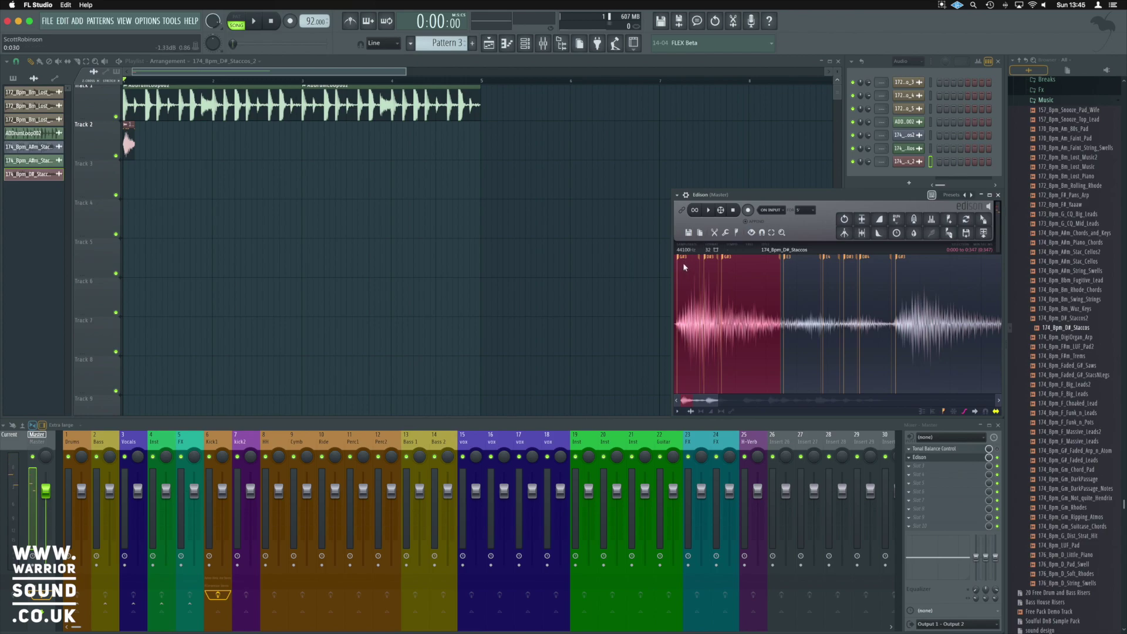
pyautogui.click(998, 196)
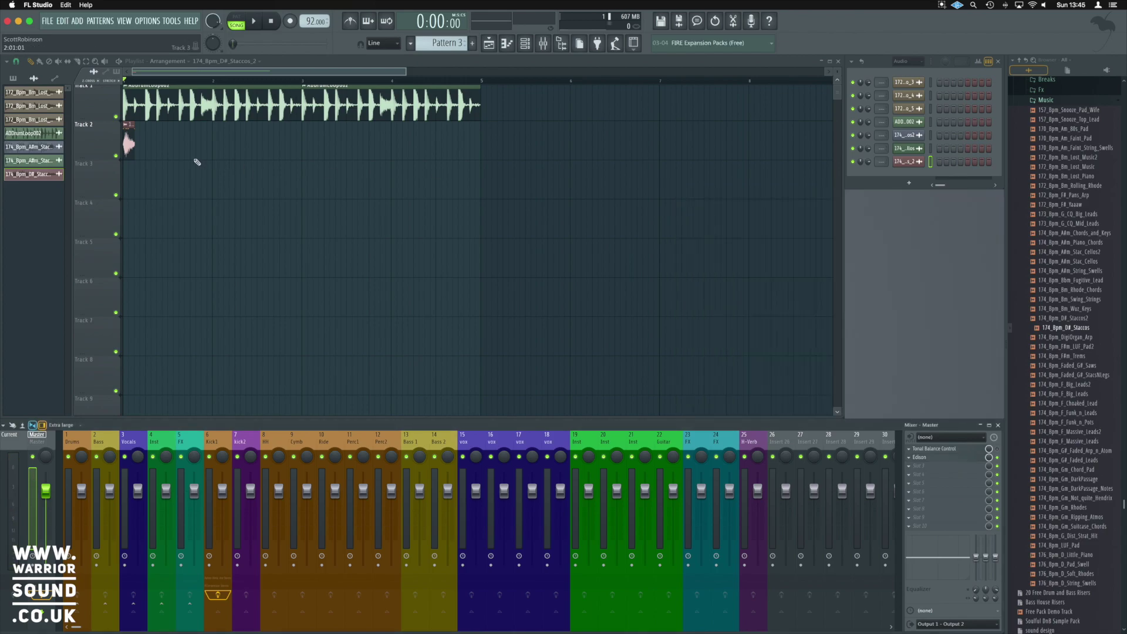
pyautogui.rightClick(129, 144)
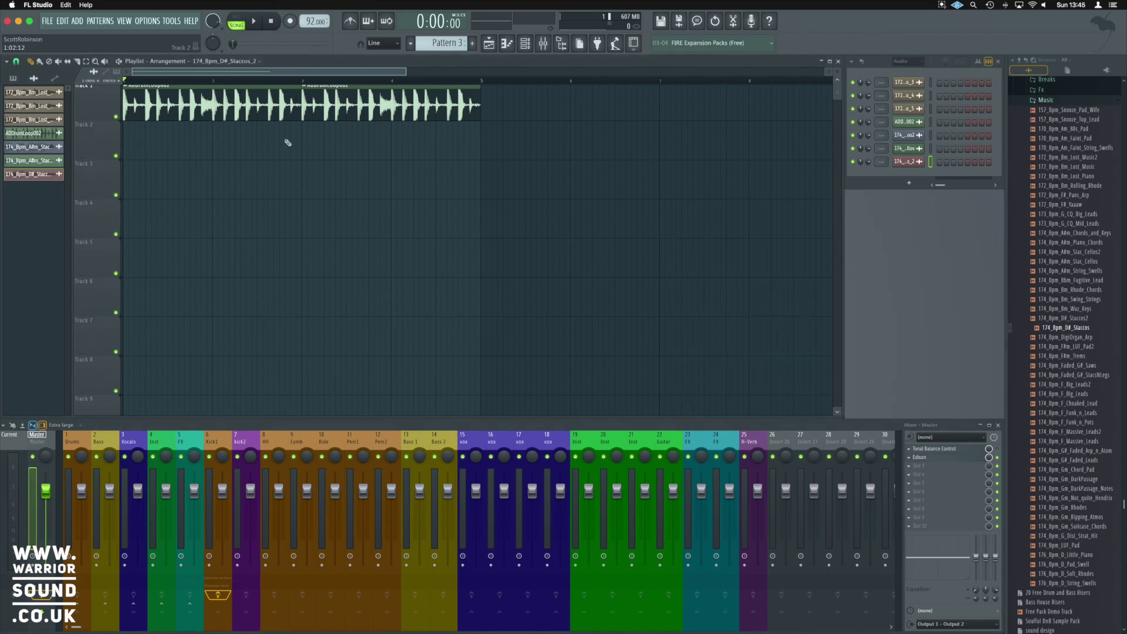
pyautogui.click(910, 162)
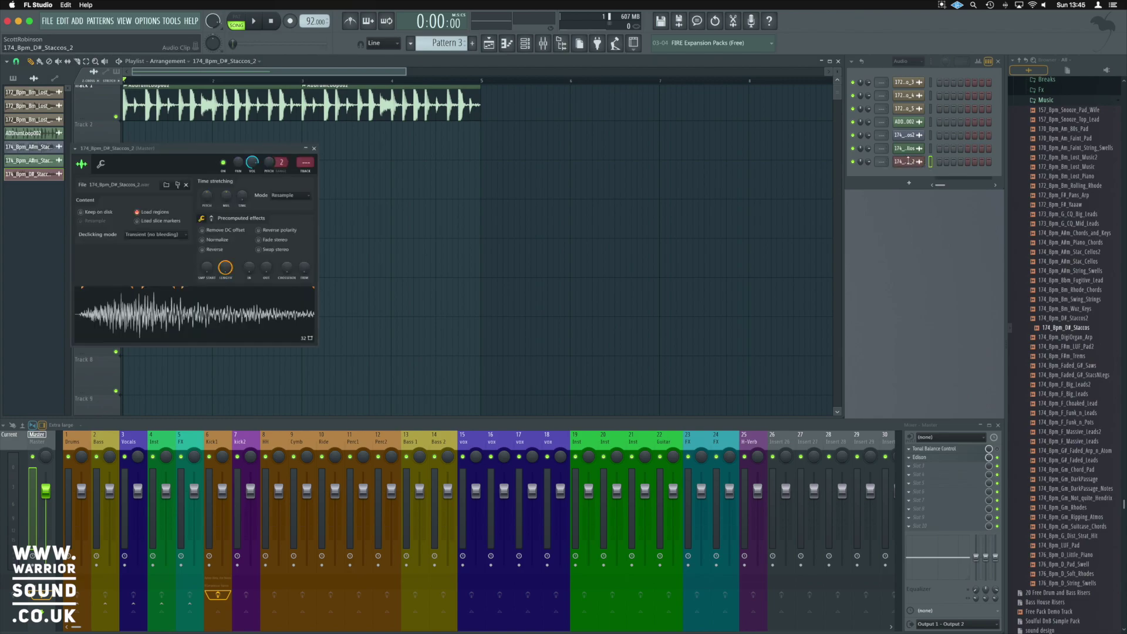
pyautogui.moveTo(308, 164); pyautogui.dragTo(759, 180)
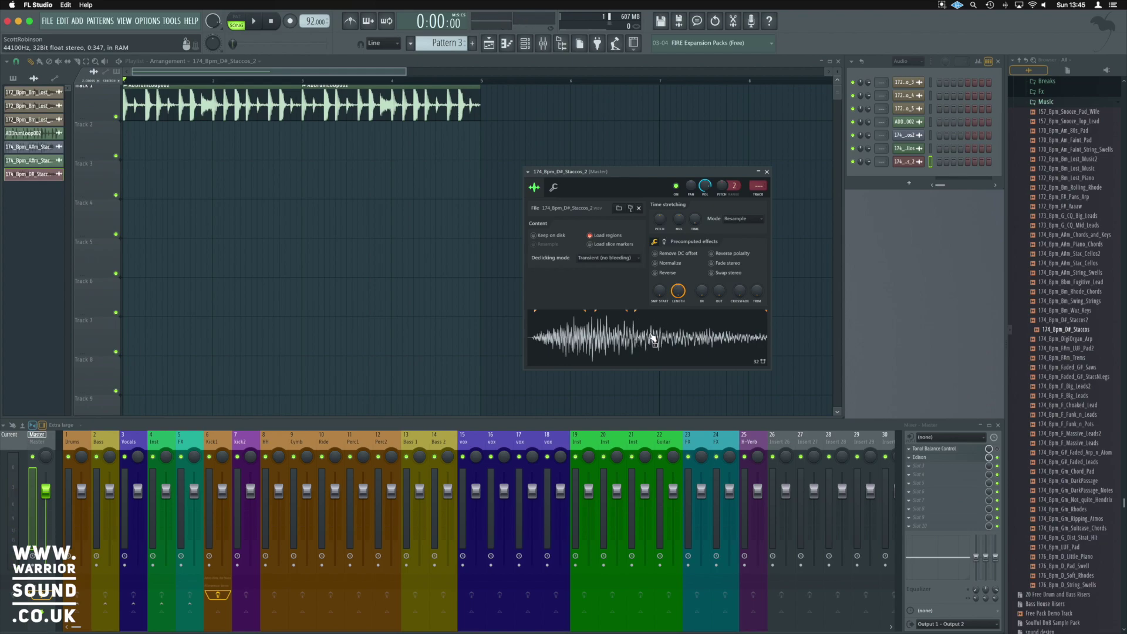
# Step: Change the 174_Bpm_D#_Staccos_2 root note from C5 to G#5 in the Miscellaneous functions tab
pyautogui.click(554, 188)
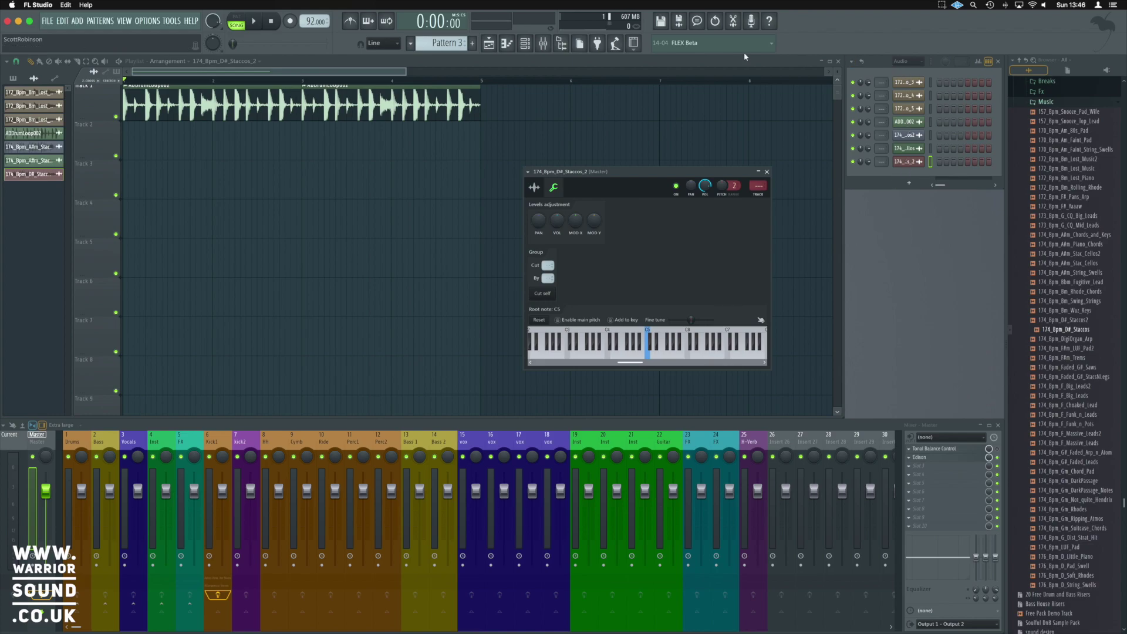
pyautogui.click(733, 21)
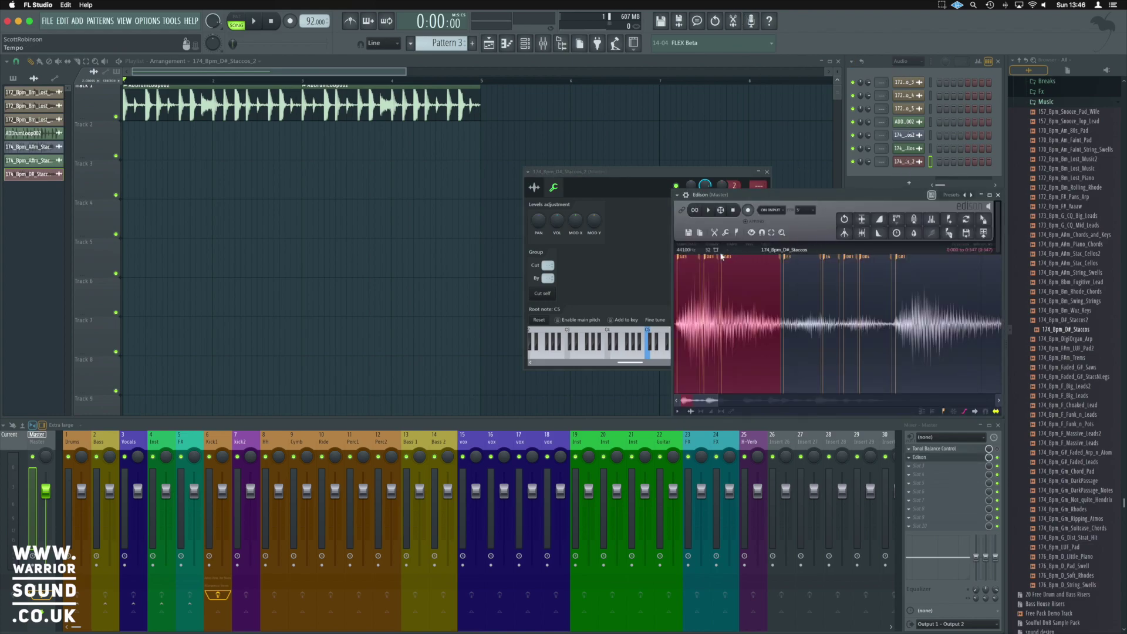
pyautogui.moveTo(671, 171); pyautogui.dragTo(578, 171)
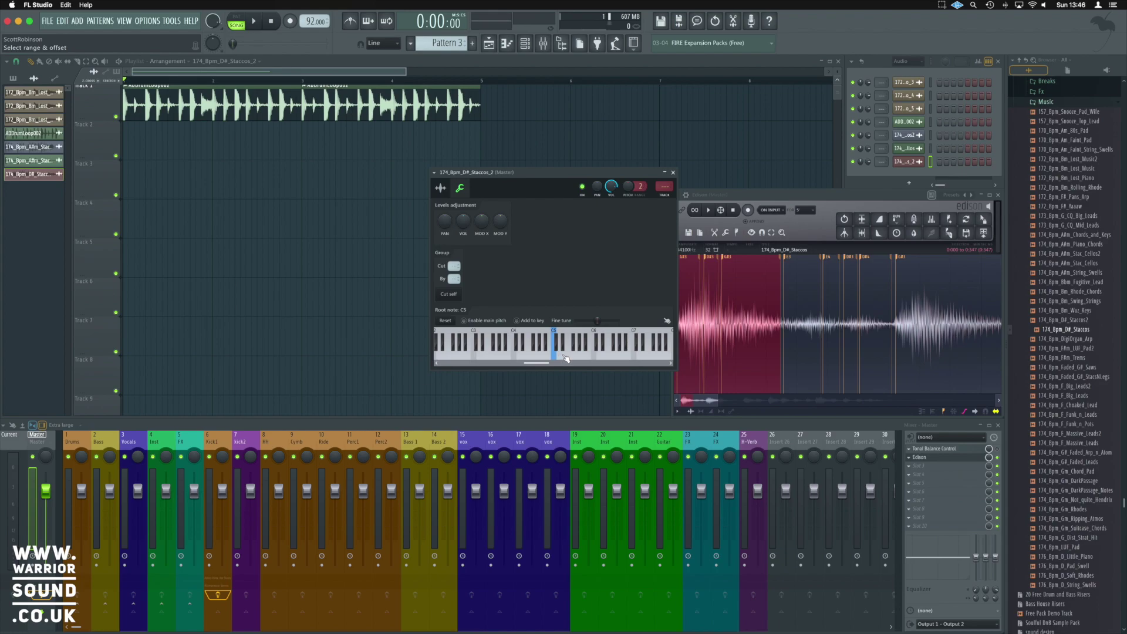
pyautogui.click(582, 348)
# Step: Show the piano roll for 174_Bpm_D#_Staccos_2 on a new, empty Pattern 4
pyautogui.moveTo(546, 175); pyautogui.dragTo(608, 174)
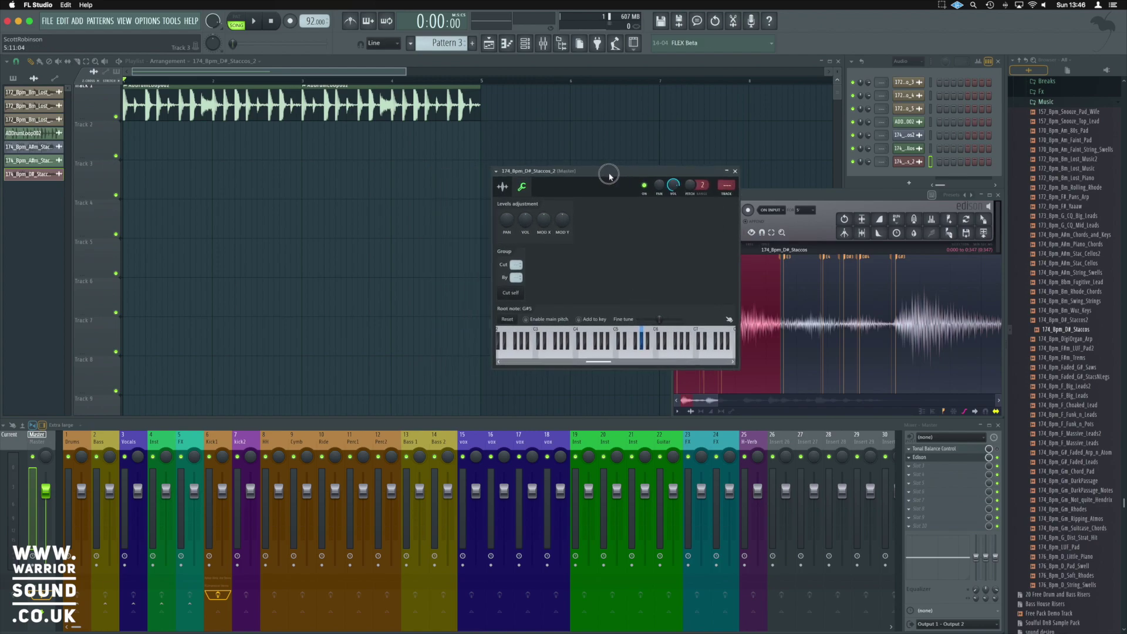
pyautogui.click(507, 43)
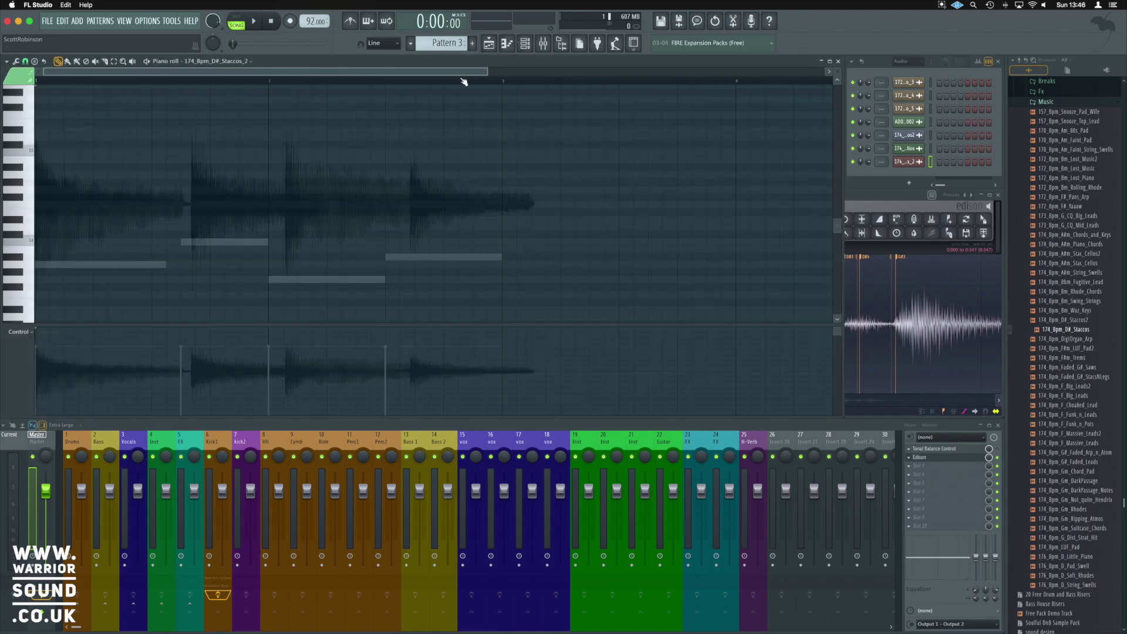
pyautogui.click(228, 61)
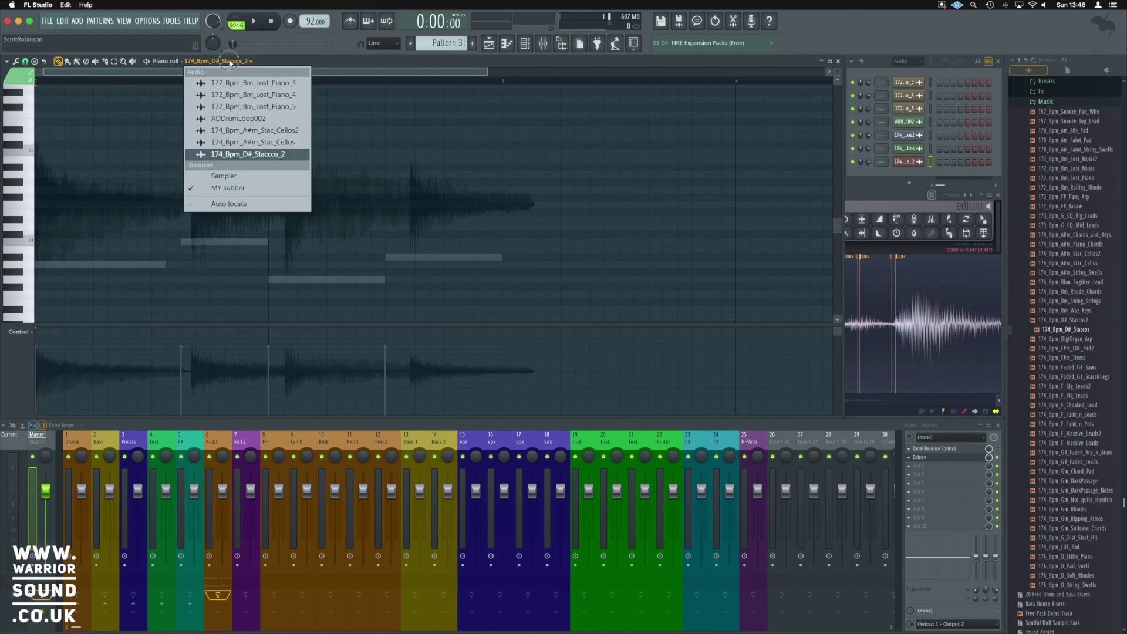
pyautogui.click(222, 155)
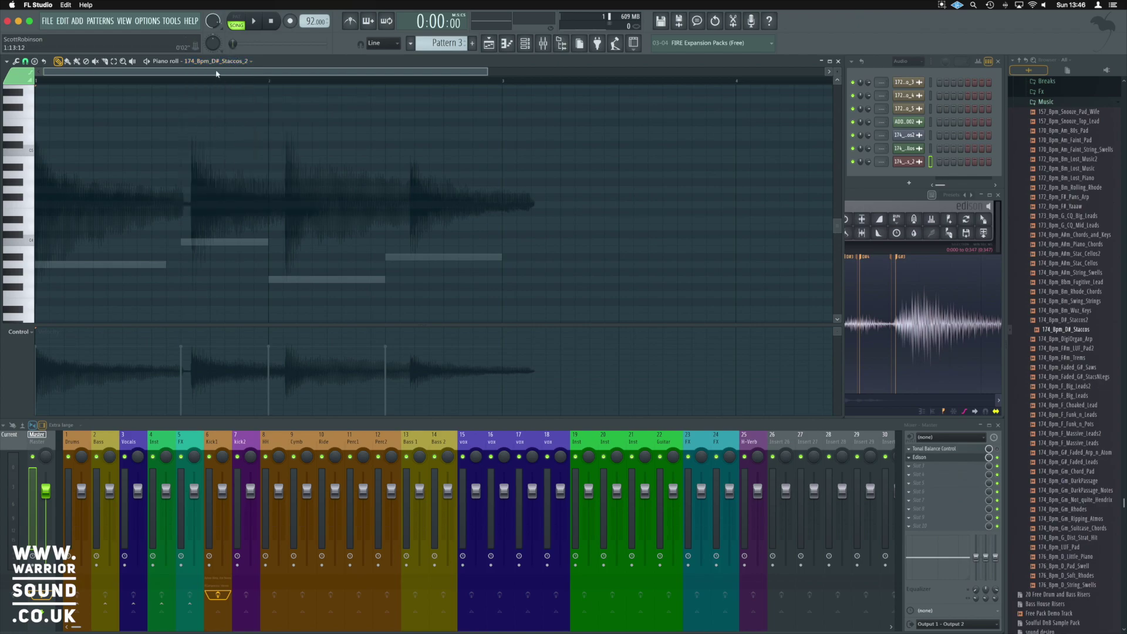
pyautogui.scroll(-1, 449, 43)
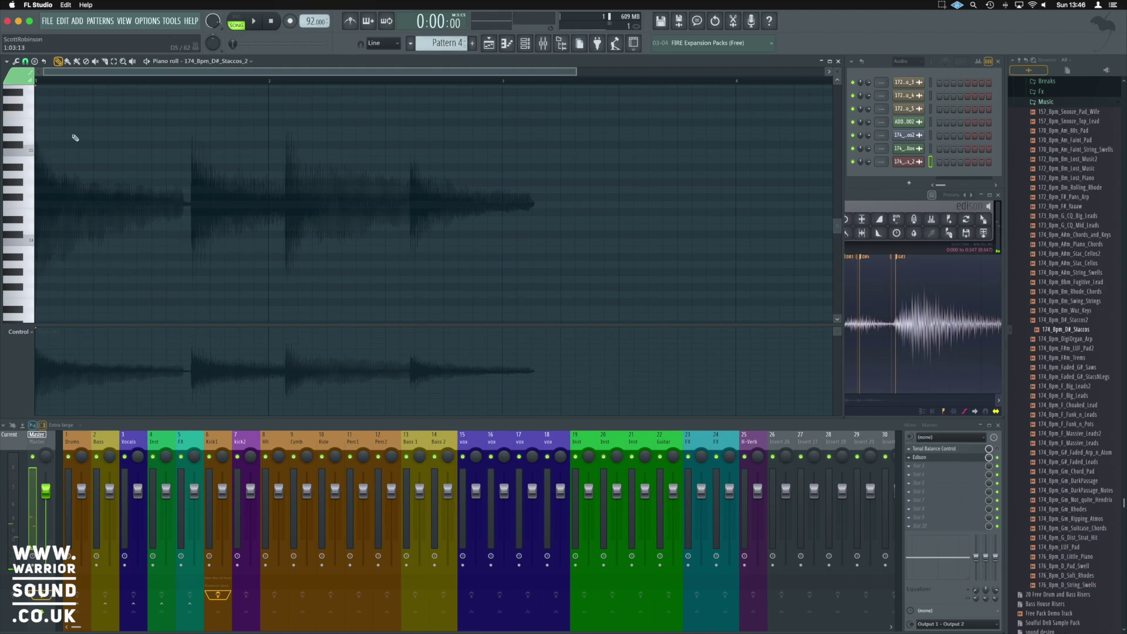
pyautogui.scroll(4, 73, 139)
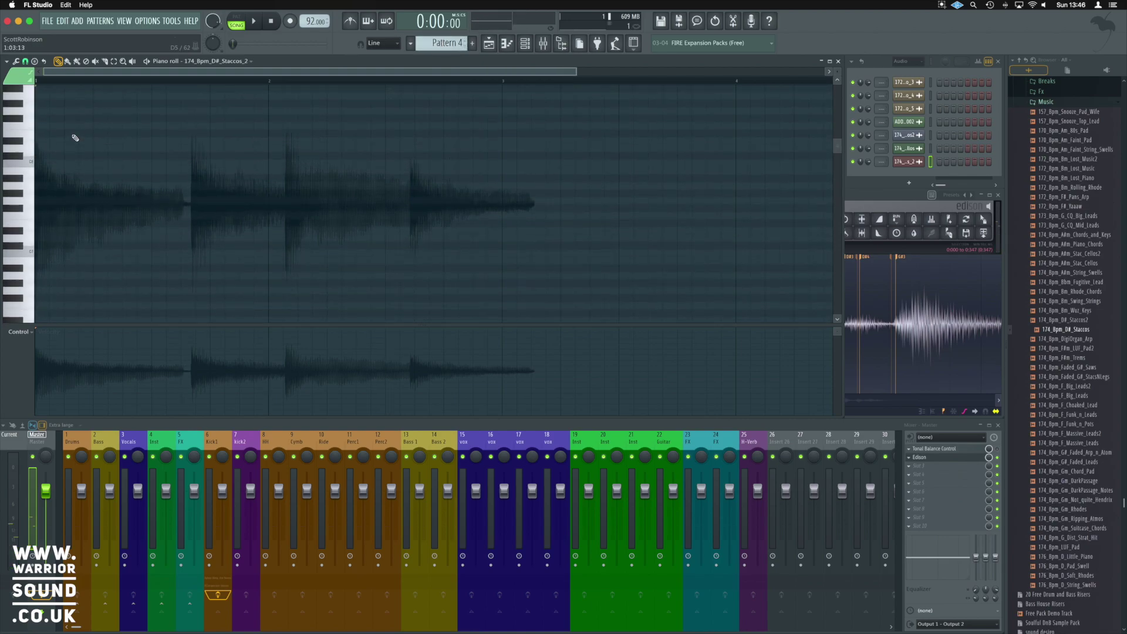
pyautogui.scroll(-1, 28, 195)
pyautogui.click(25, 195)
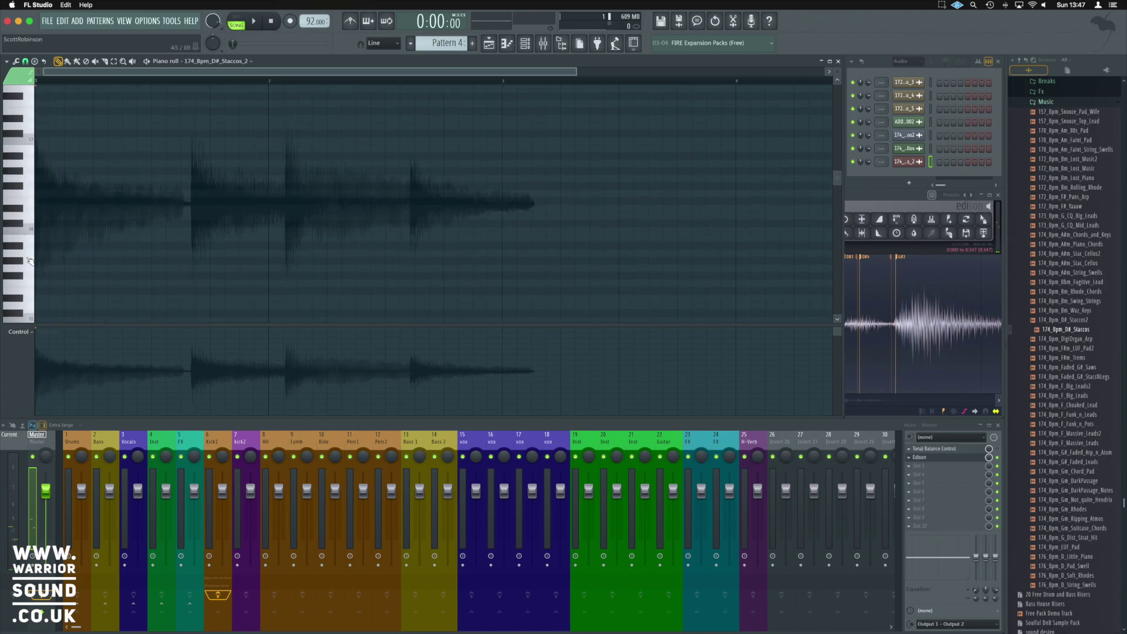
pyautogui.scroll(-3, 31, 218)
pyautogui.scroll(-4, 31, 218)
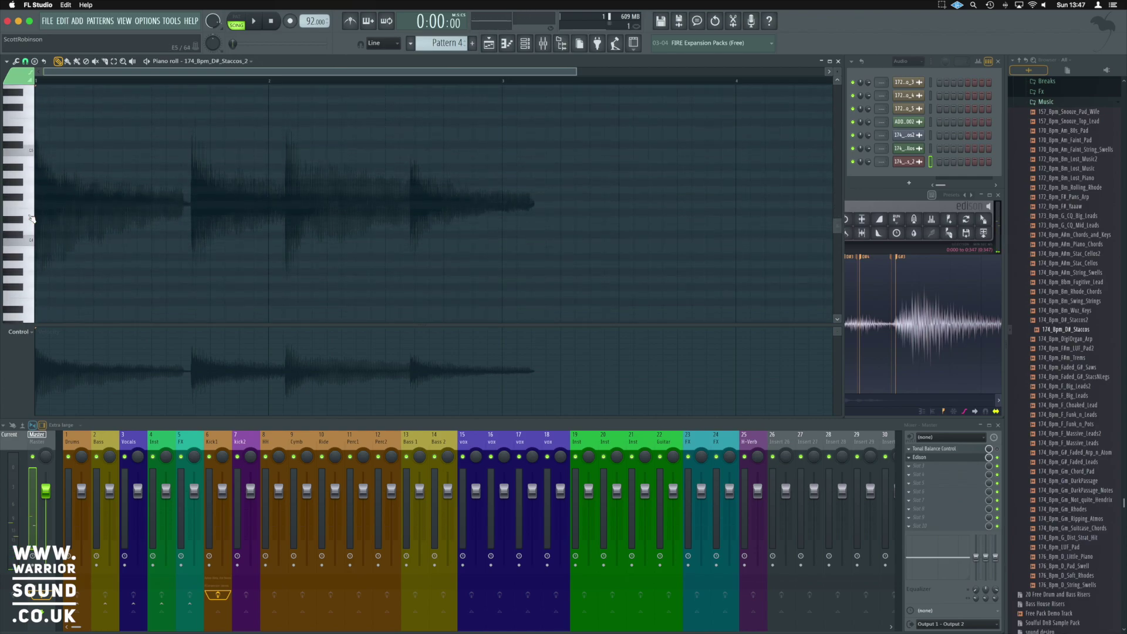
pyautogui.scroll(2, 35, 140)
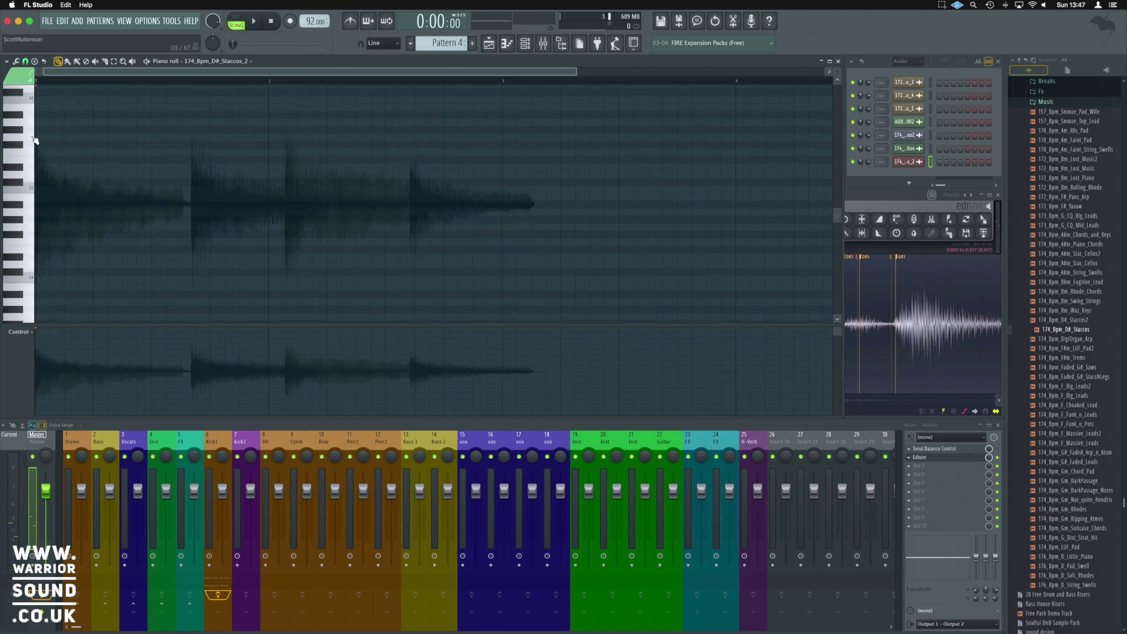
pyautogui.click(31, 130)
pyautogui.click(21, 132)
pyautogui.click(916, 162)
pyautogui.moveTo(639, 192); pyautogui.dragTo(897, 230)
pyautogui.click(17, 129)
pyautogui.click(17, 129)
pyautogui.click(18, 129)
pyautogui.click(18, 131)
pyautogui.click(19, 132)
pyautogui.click(18, 132)
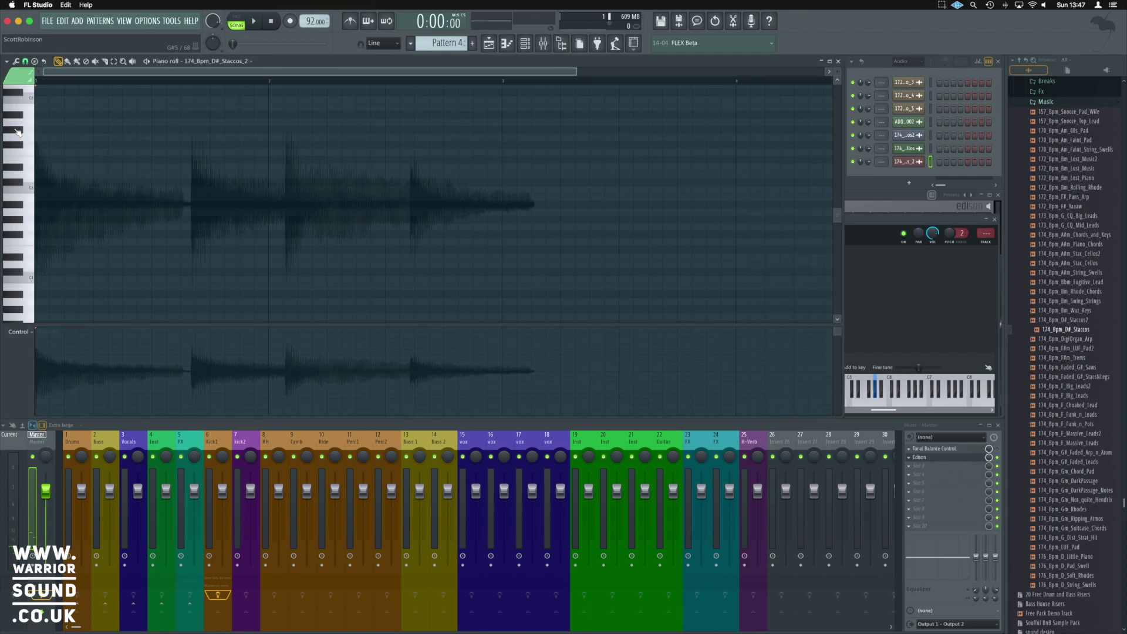
pyautogui.click(27, 133)
pyautogui.click(29, 121)
pyautogui.click(27, 109)
pyautogui.click(27, 156)
pyautogui.moveTo(27, 156); pyautogui.dragTo(27, 108)
pyautogui.click(27, 143)
pyautogui.click(29, 109)
pyautogui.click(29, 124)
pyautogui.click(29, 159)
pyautogui.click(29, 170)
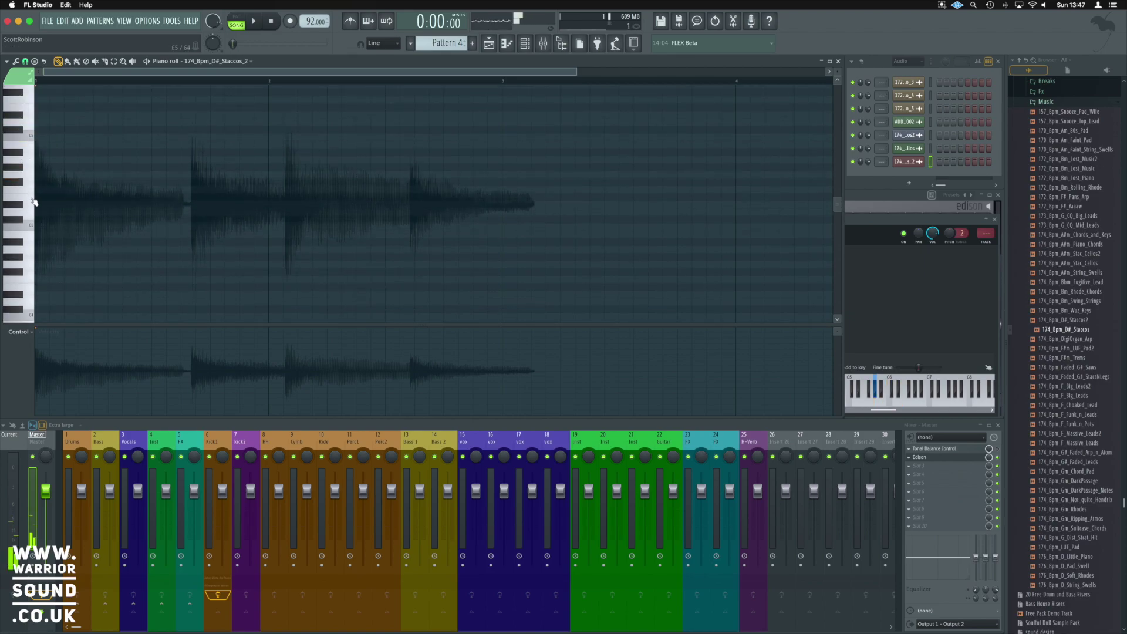
pyautogui.click(28, 156)
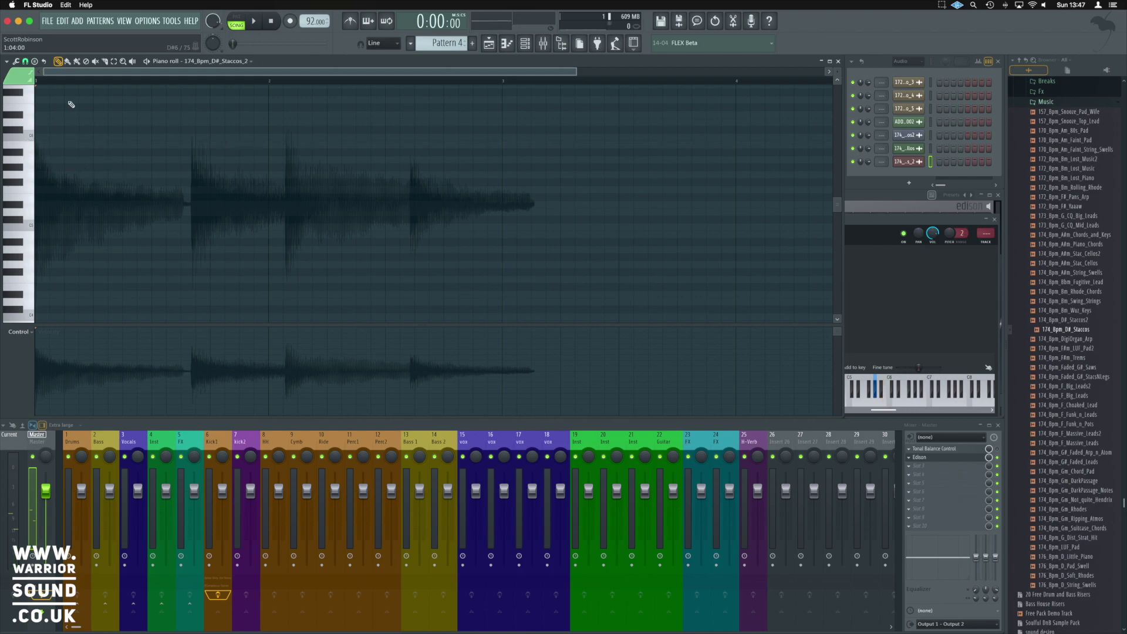
# Step: Turn on G# scale highlighting in the piano roll
pyautogui.click(7, 61)
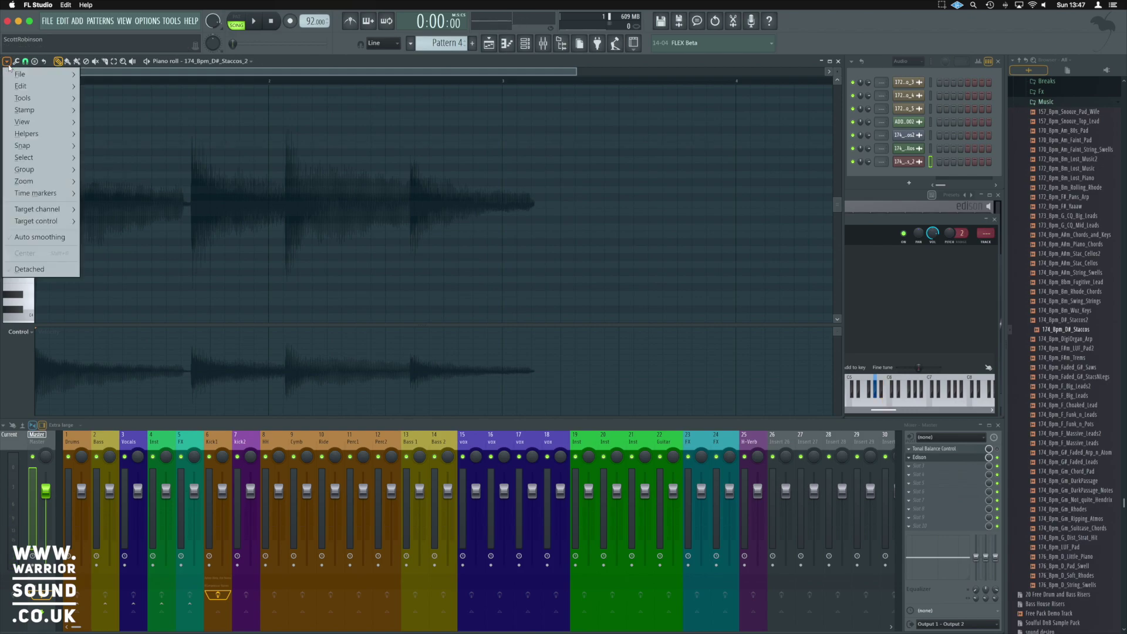
pyautogui.moveTo(36, 134)
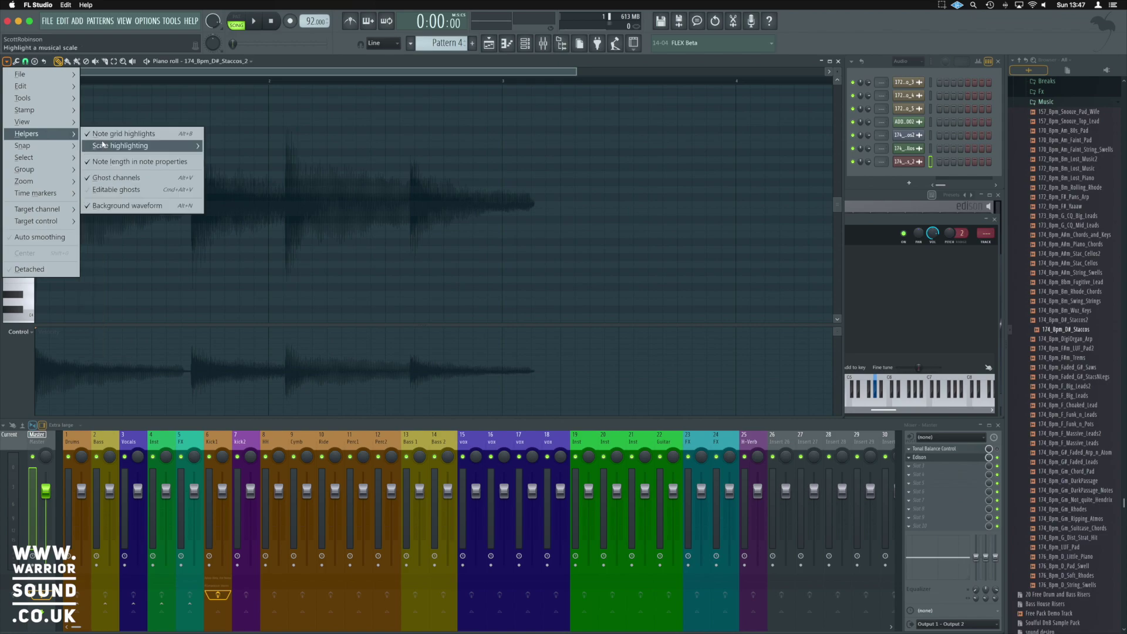
pyautogui.moveTo(102, 145)
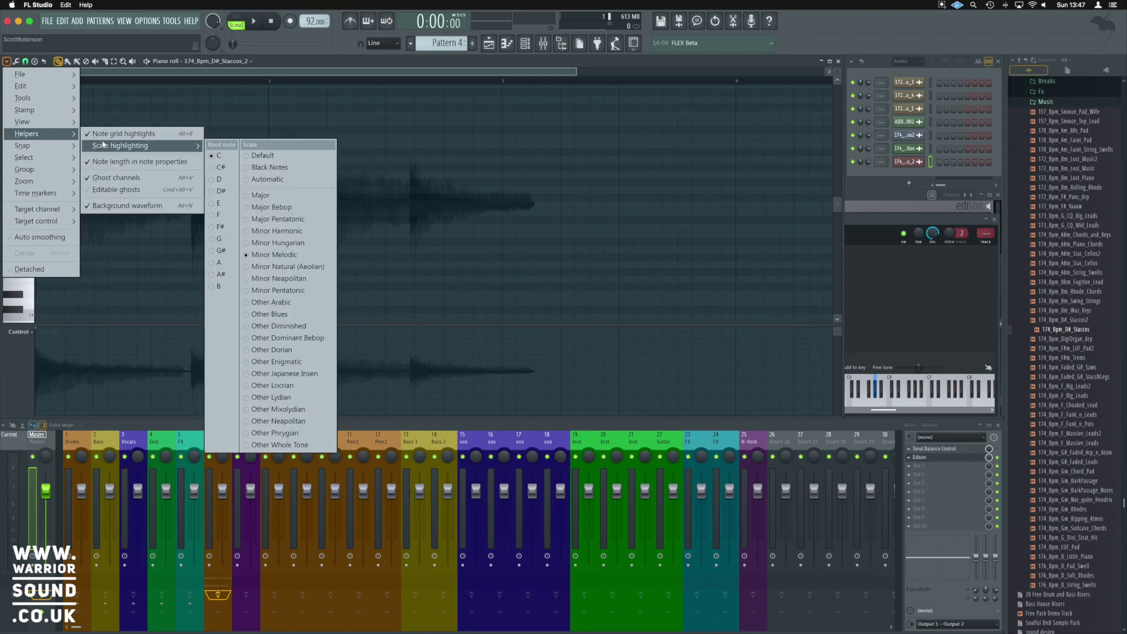
pyautogui.click(232, 251)
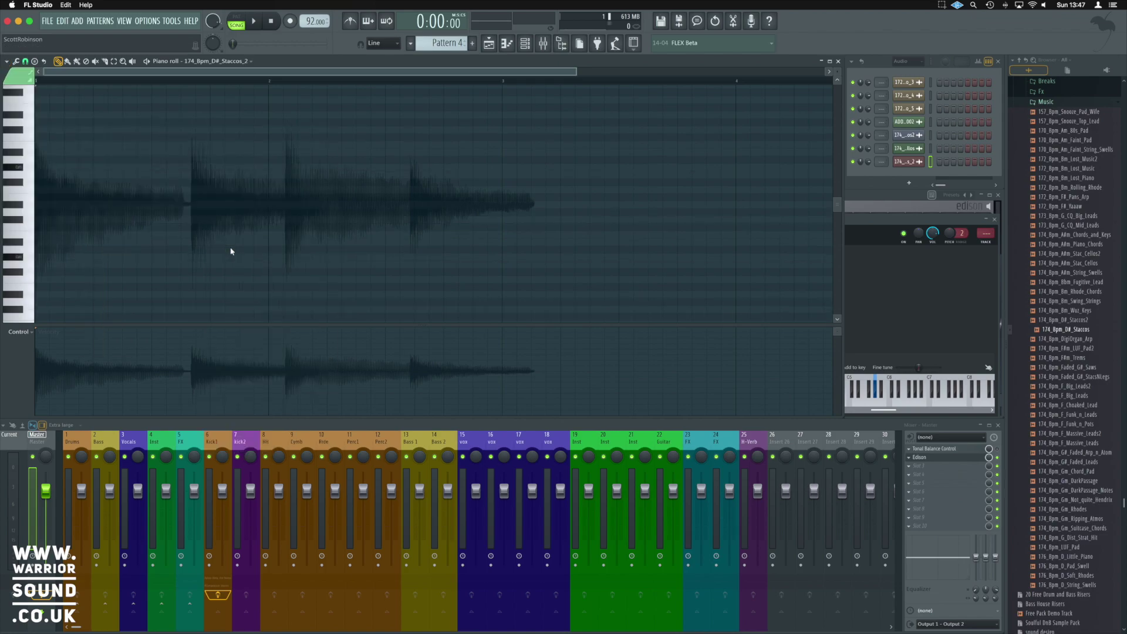
# Step: Draw two G#5 and two G5 notes on the first four beats and play them back
pyautogui.click(41, 169)
pyautogui.click(99, 168)
pyautogui.click(157, 175)
pyautogui.click(212, 175)
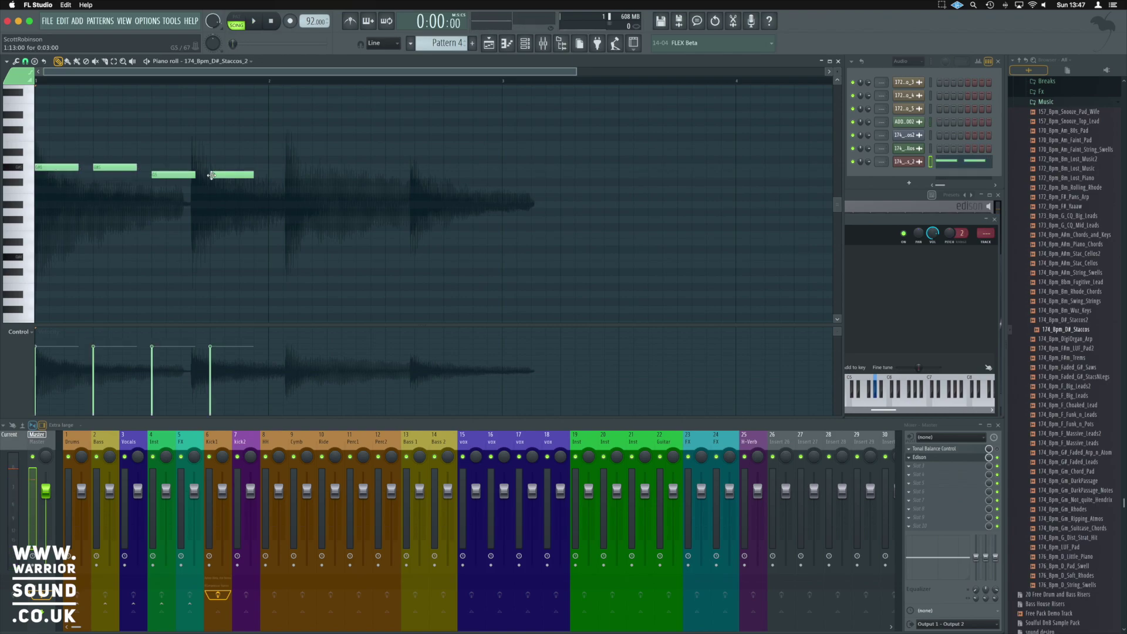
pyautogui.press('space')
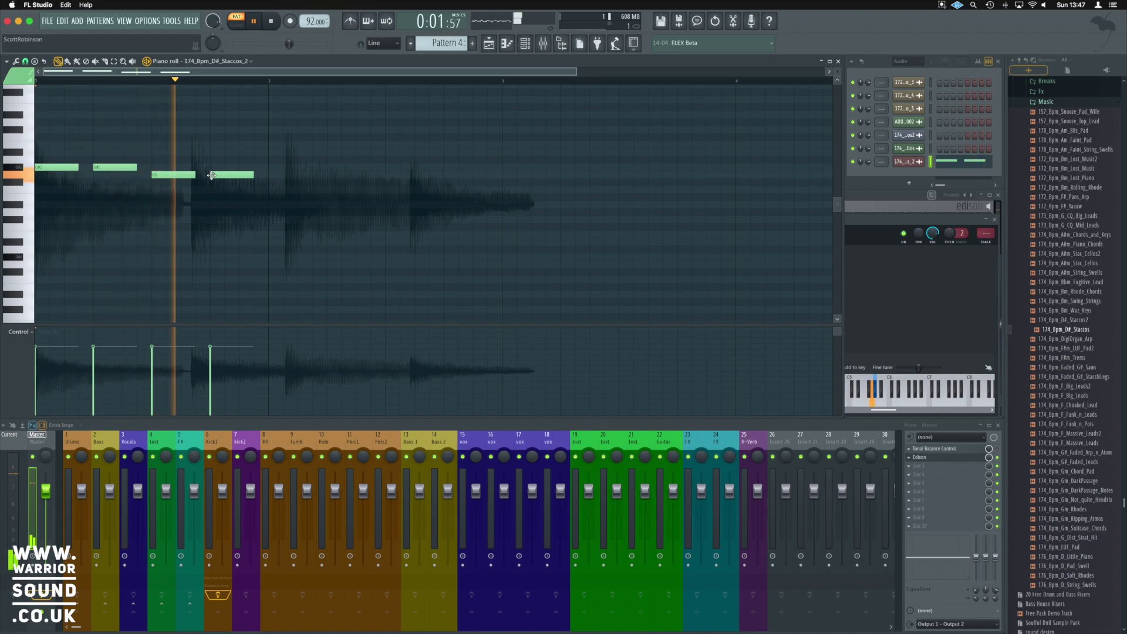
pyautogui.press('space')
# Step: Delete both G#5 notes, shift a G5 one beat left, and place a new G#5 at the bar start
pyautogui.rightClick(115, 168)
pyautogui.moveTo(167, 174); pyautogui.dragTo(108, 172)
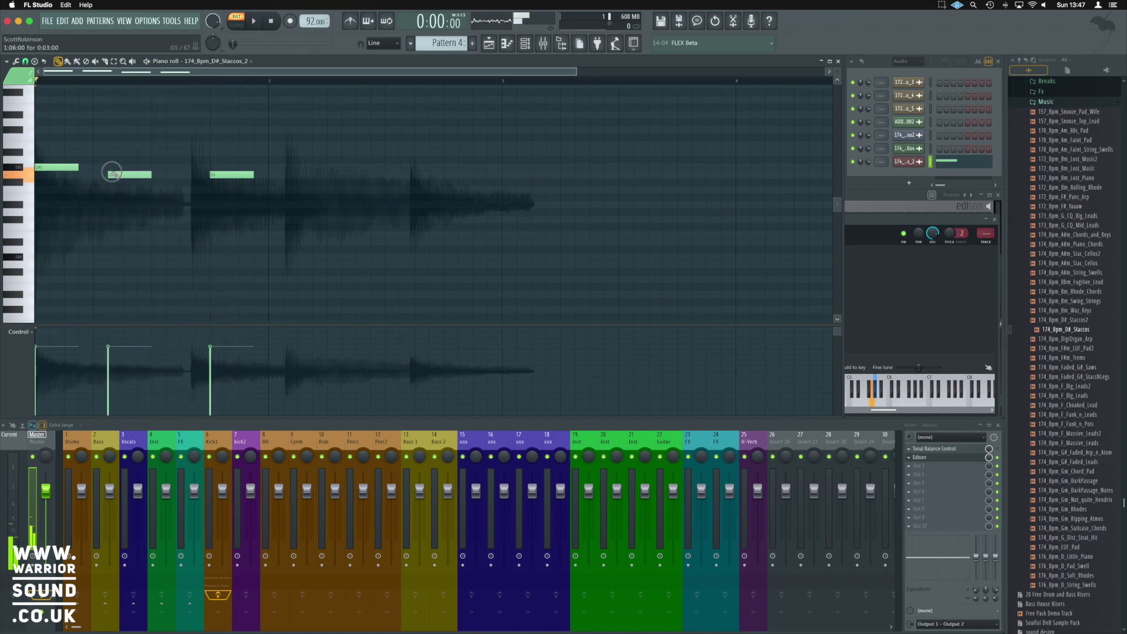
pyautogui.press('space')
pyautogui.press('space')
pyautogui.rightClick(75, 167)
pyautogui.moveTo(61, 168); pyautogui.dragTo(93, 175)
# Step: Add two A#5 notes to the melody, play it back, and bring up the sample channel's settings
pyautogui.press('space')
pyautogui.press('space')
pyautogui.click(54, 168)
pyautogui.press('space')
pyautogui.press('space')
pyautogui.moveTo(53, 168); pyautogui.dragTo(71, 153)
pyautogui.press('space')
pyautogui.press('space')
pyautogui.press('space')
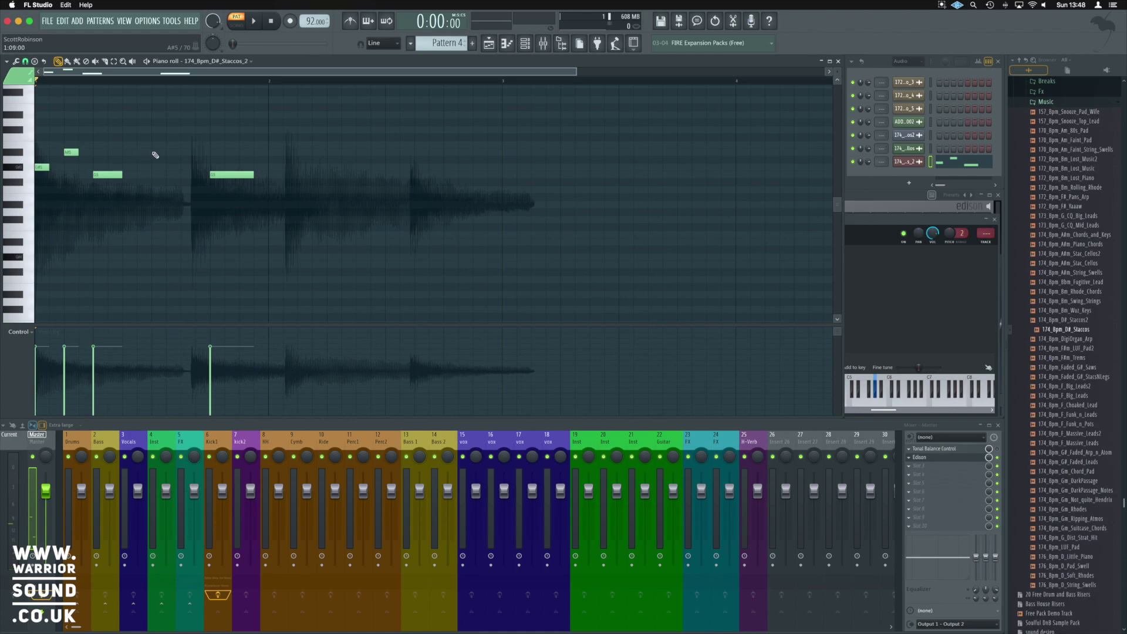
pyautogui.click(155, 153)
pyautogui.press('space')
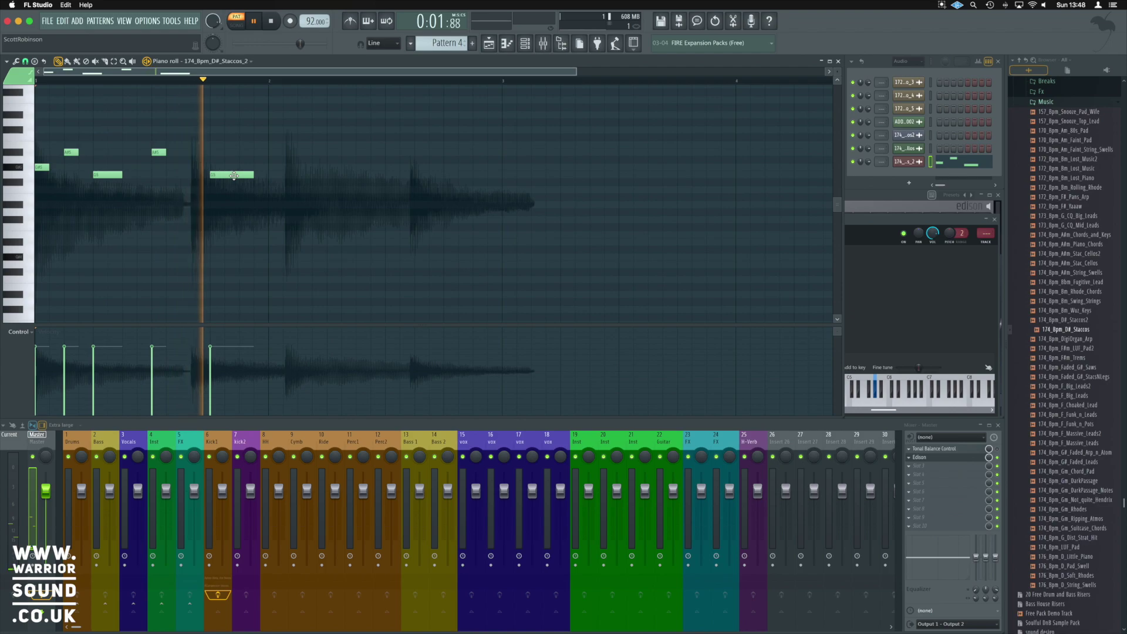
pyautogui.press('space')
pyautogui.click(906, 221)
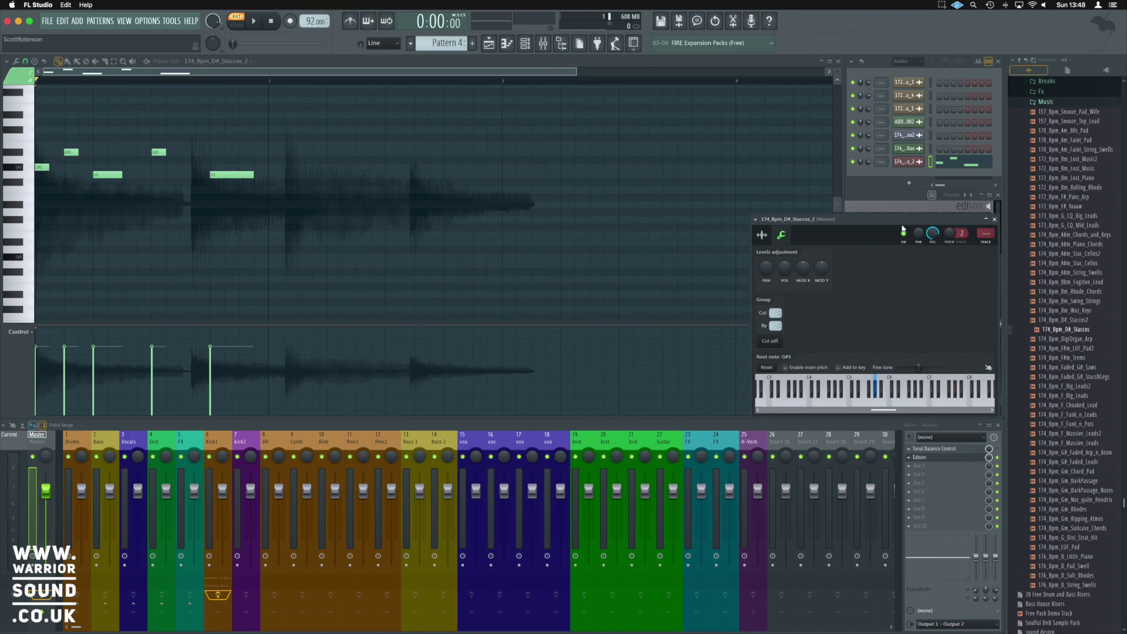
# Step: Set the sample's Cut and By groups to 2 so it cuts itself, and audition the melody
pyautogui.rightClick(775, 314)
pyautogui.click(815, 310)
pyautogui.scroll(-1, 775, 312)
pyautogui.scroll(1, 775, 325)
pyautogui.click(529, 188)
pyautogui.click(874, 220)
pyautogui.press('space')
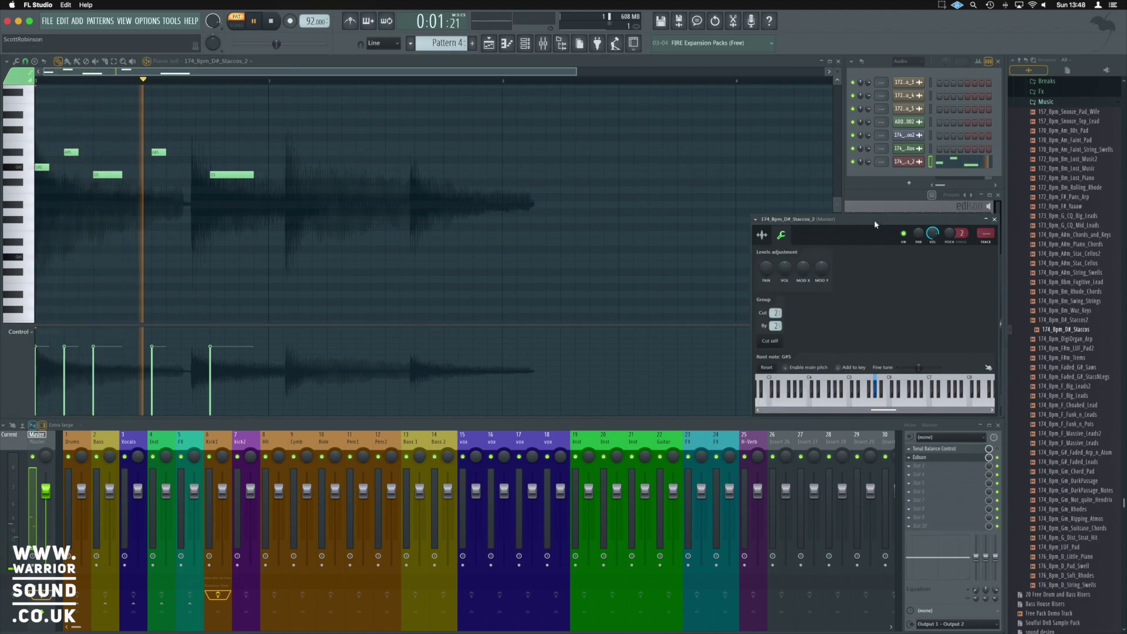
pyautogui.press('space')
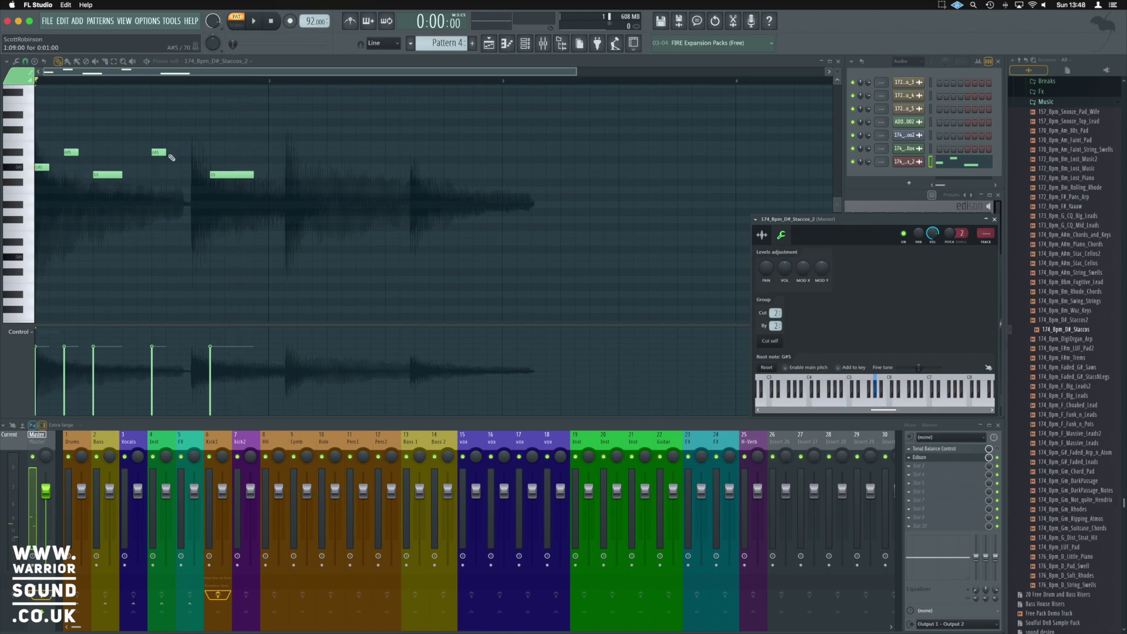
# Step: Add three more A#5 notes after the first and lower the second and fourth notes' velocities
pyautogui.click(170, 153)
pyautogui.click(186, 153)
pyautogui.click(201, 153)
pyautogui.click(166, 368)
pyautogui.click(196, 370)
pyautogui.press('space')
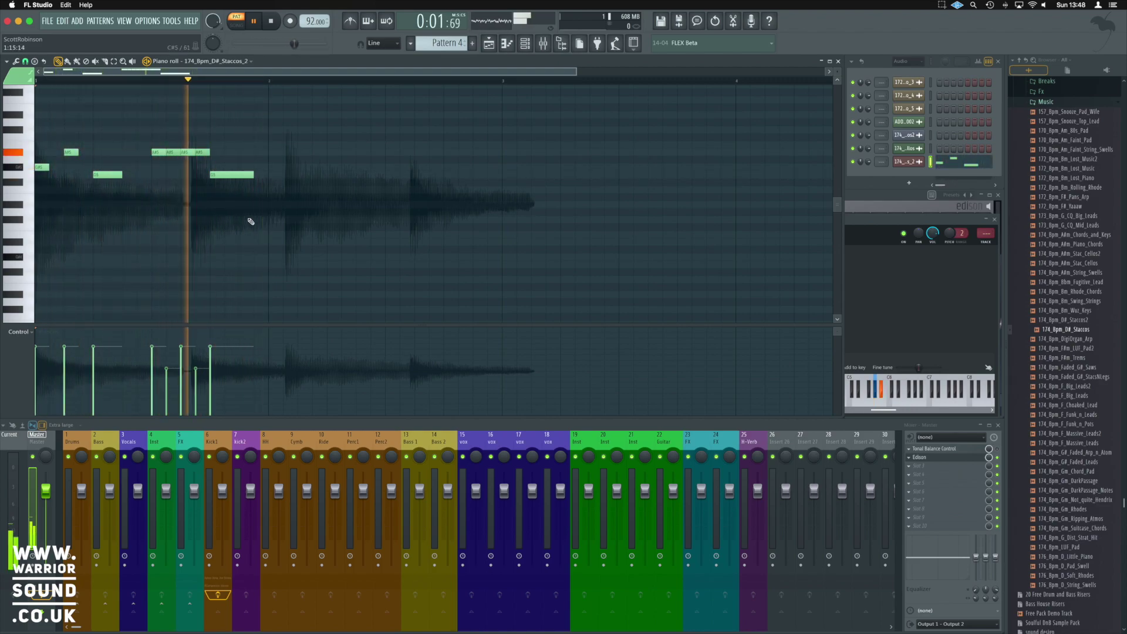
pyautogui.press('space')
# Step: Bring the sample's channel settings forward, then focus the Channel Rack
pyautogui.click(784, 239)
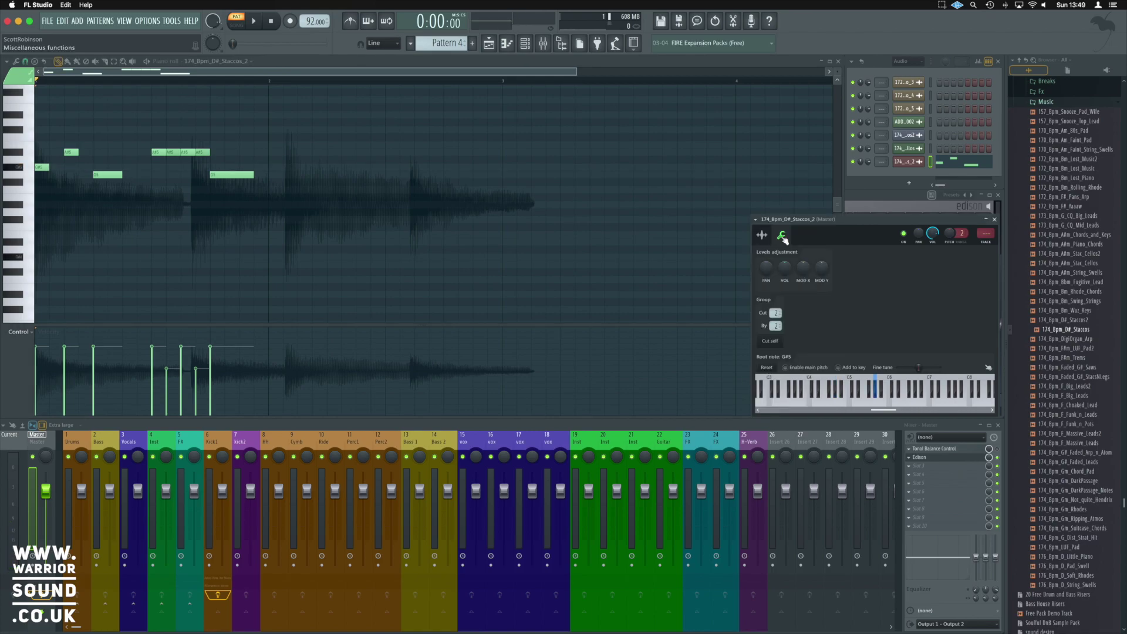
pyautogui.click(908, 174)
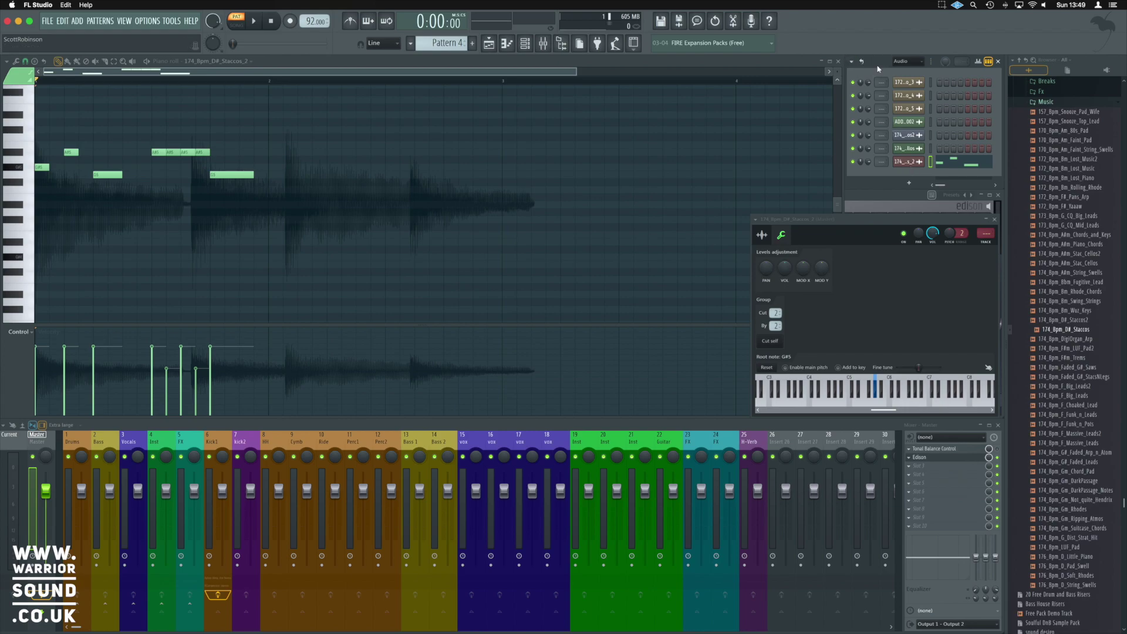
# Step: Add a new Sampler channel through the Channel Rack's Add one menu
pyautogui.click(851, 61)
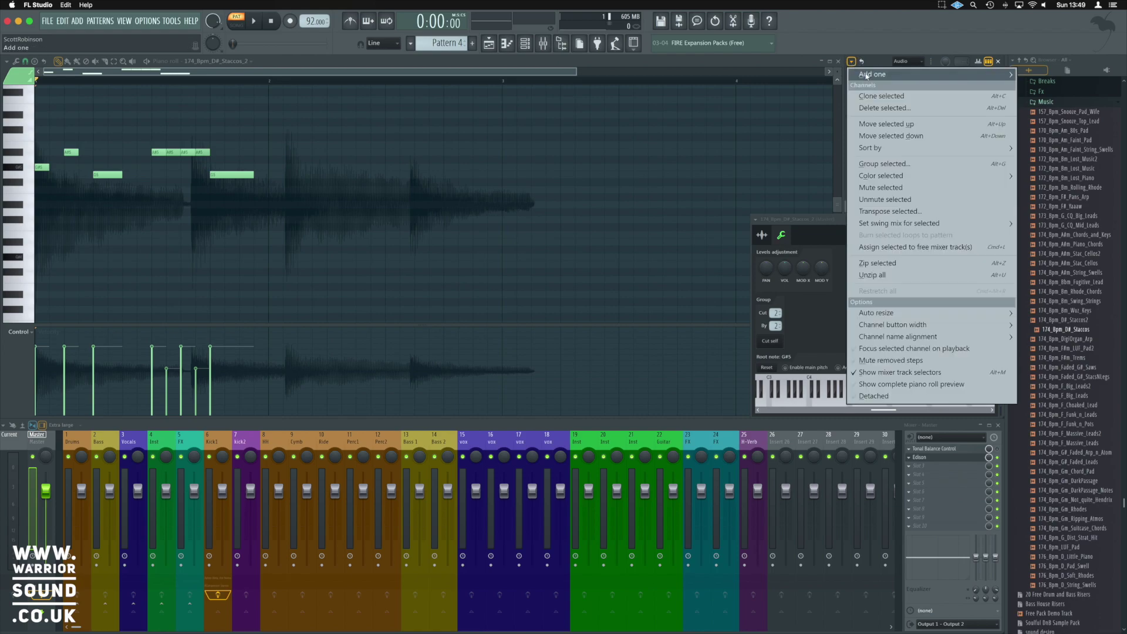
pyautogui.moveTo(866, 76)
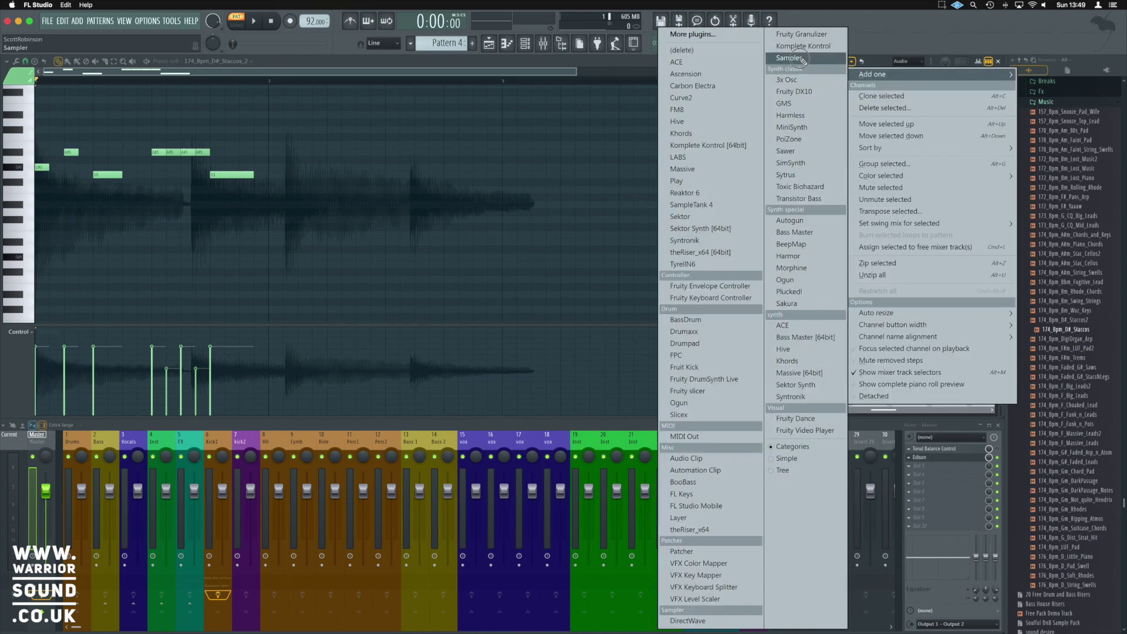
pyautogui.click(801, 58)
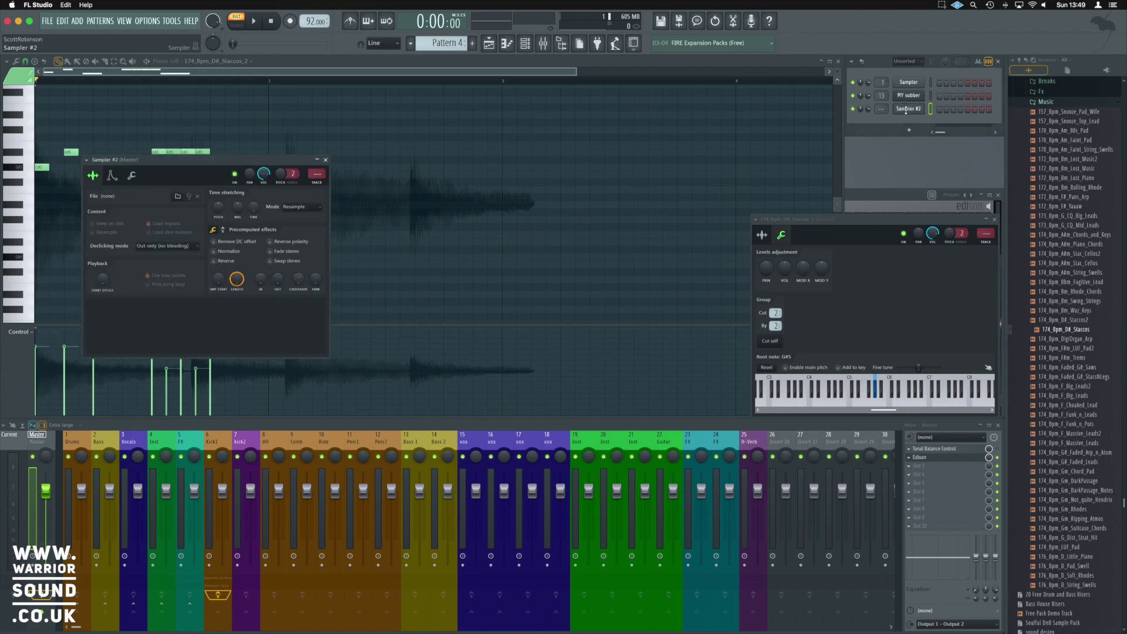
# Step: Close the old channel window and drag the Edison sample into Sampler #2 as 174_Bpm_D#_Staccos_3
pyautogui.moveTo(182, 167); pyautogui.dragTo(602, 226)
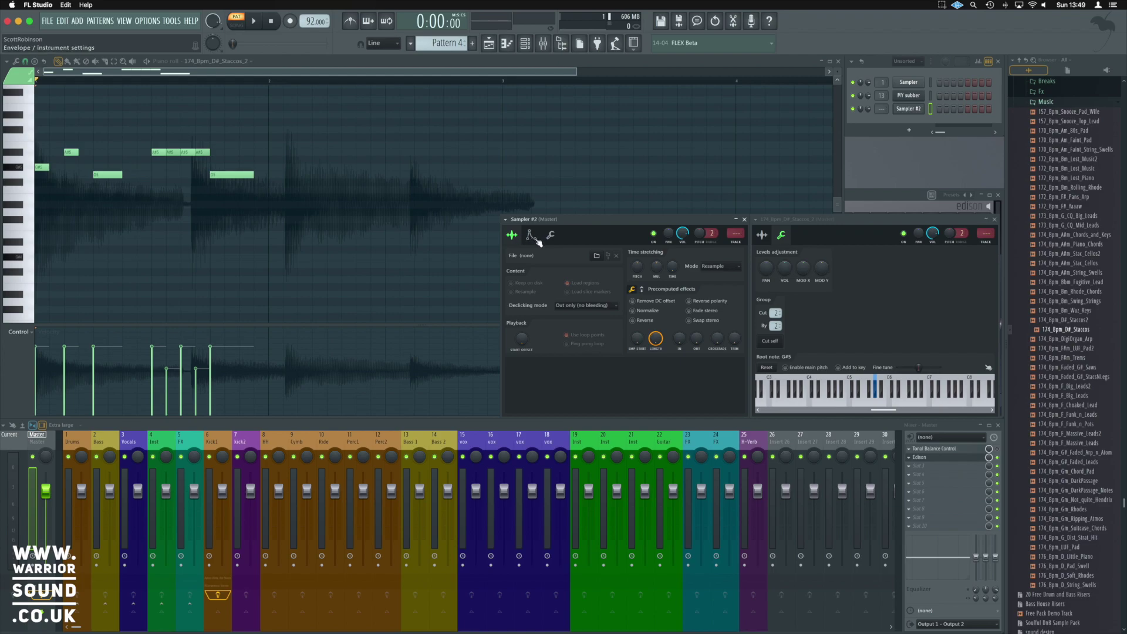
pyautogui.click(994, 219)
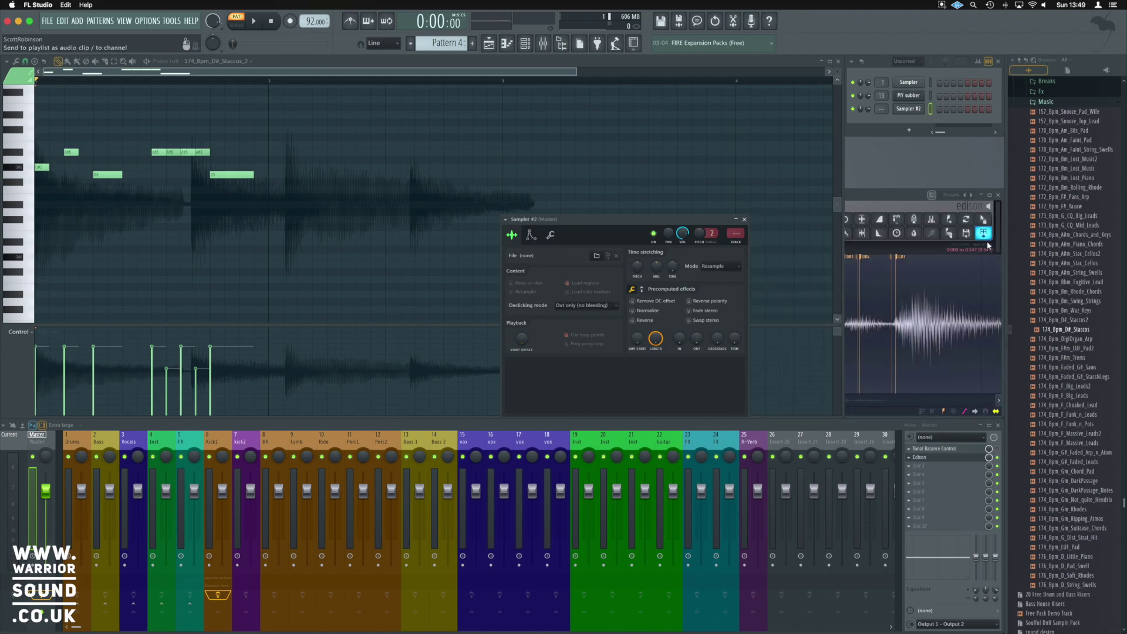
pyautogui.click(958, 290)
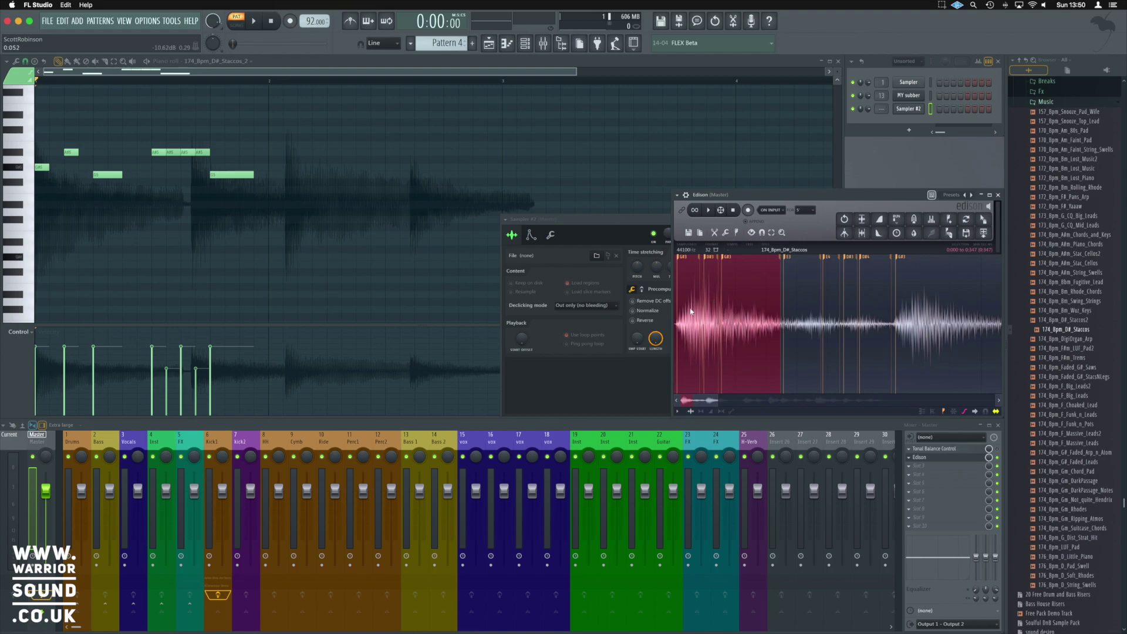
pyautogui.moveTo(602, 225); pyautogui.dragTo(523, 221)
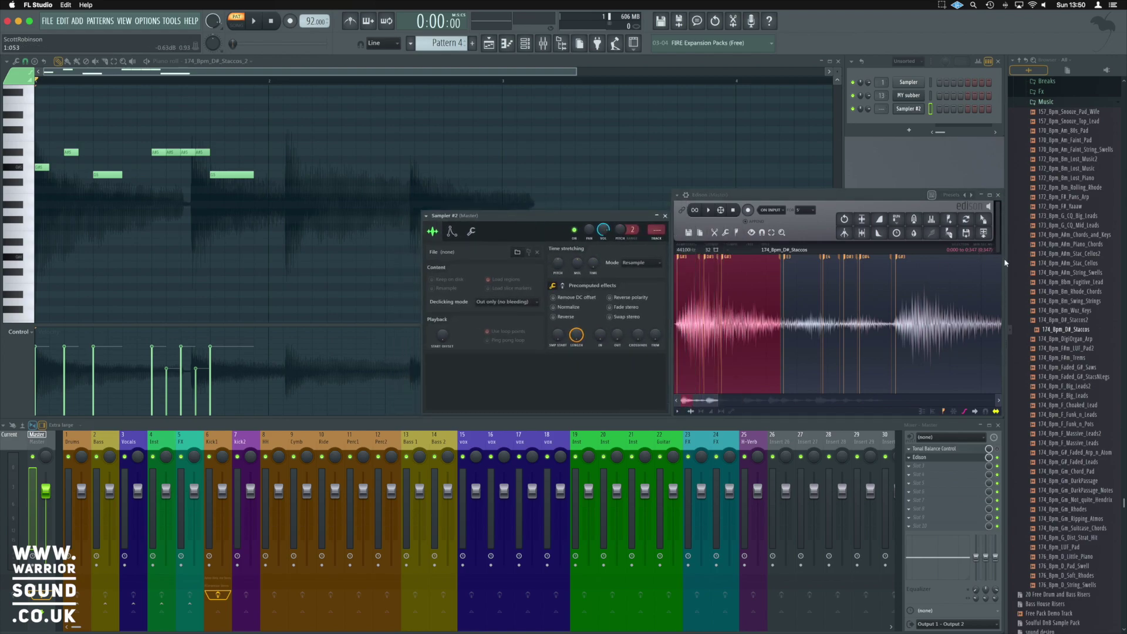
pyautogui.moveTo(984, 219); pyautogui.dragTo(554, 375)
pyautogui.click(574, 218)
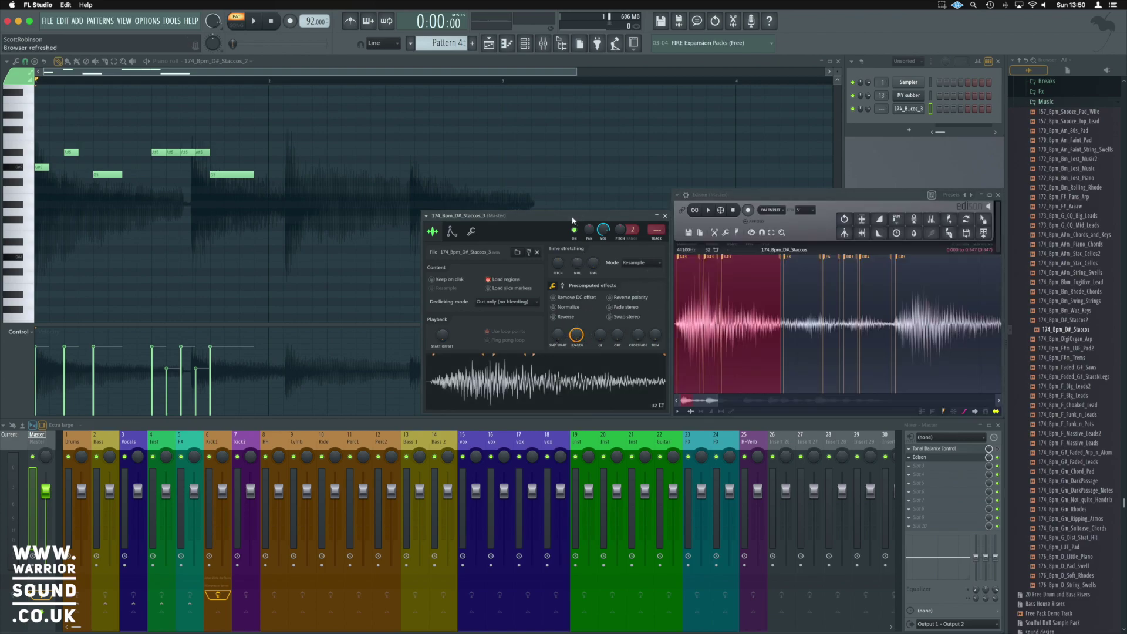
# Step: Switch the 174_Bpm_D#_Staccos_3 sampler to its Envelope / instrument settings page
pyautogui.click(452, 232)
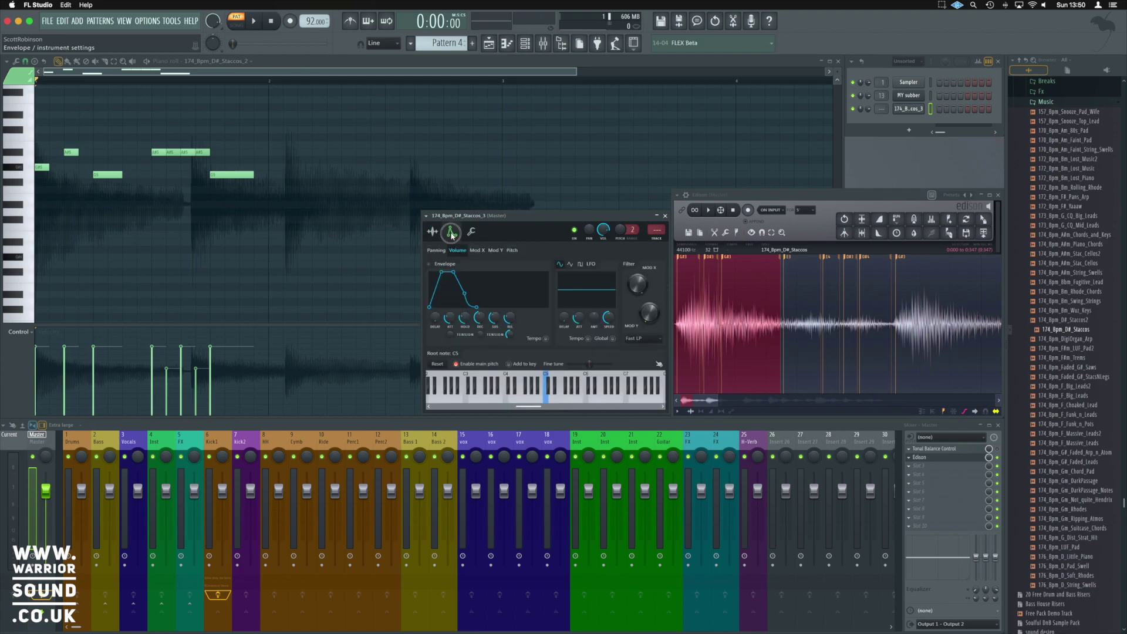